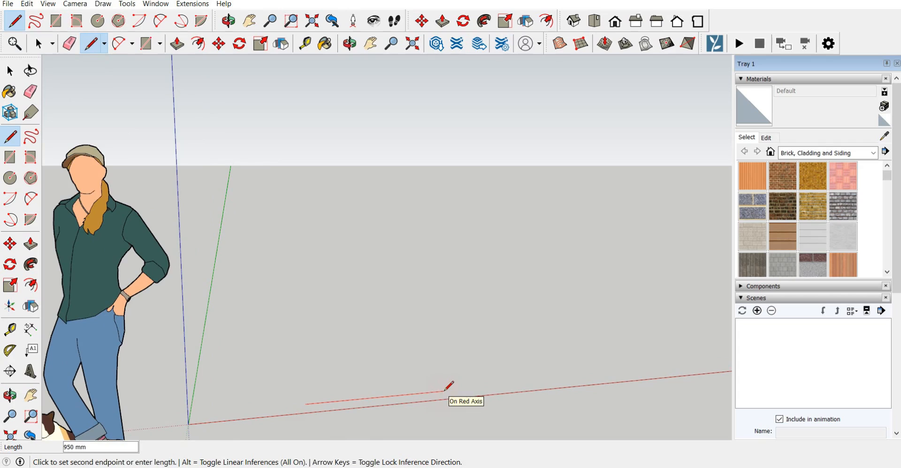
Draw a 1000 mm by 25 mm rectangle with the Line tool on the ground near the red axis
{"action": "type", "text": "1"}
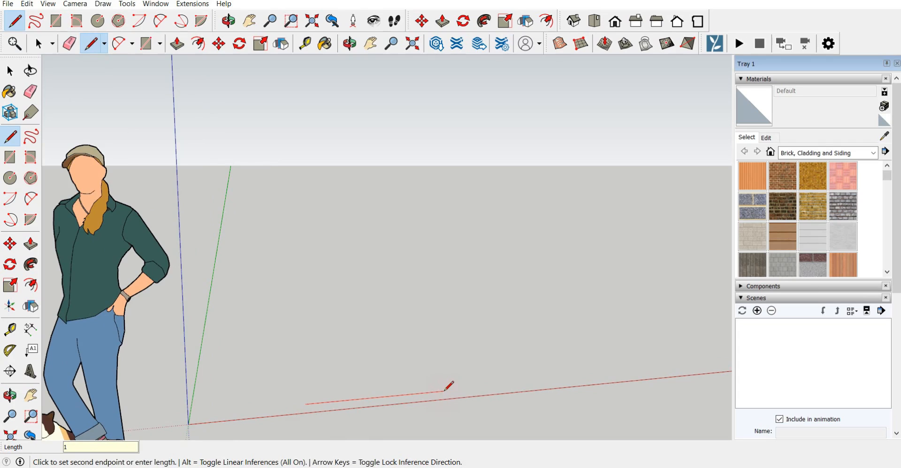
{"action": "type", "text": "000"}
{"action": "key", "text": "Return"}
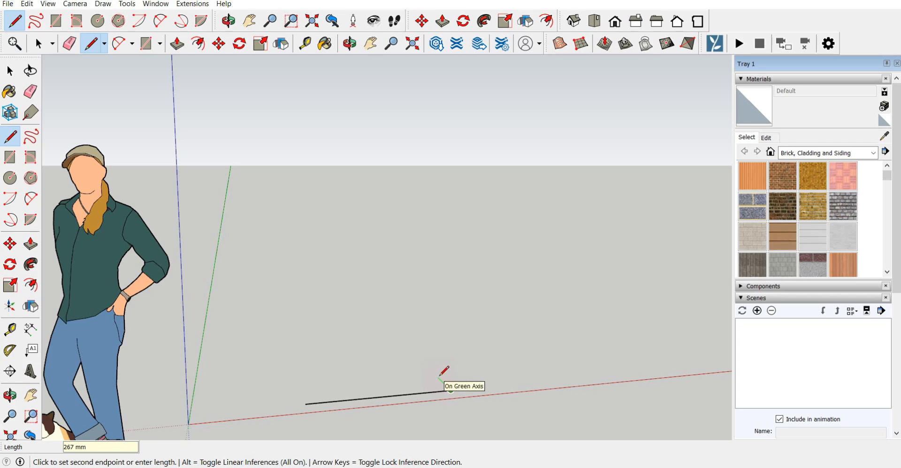
{"action": "key", "text": "Return"}
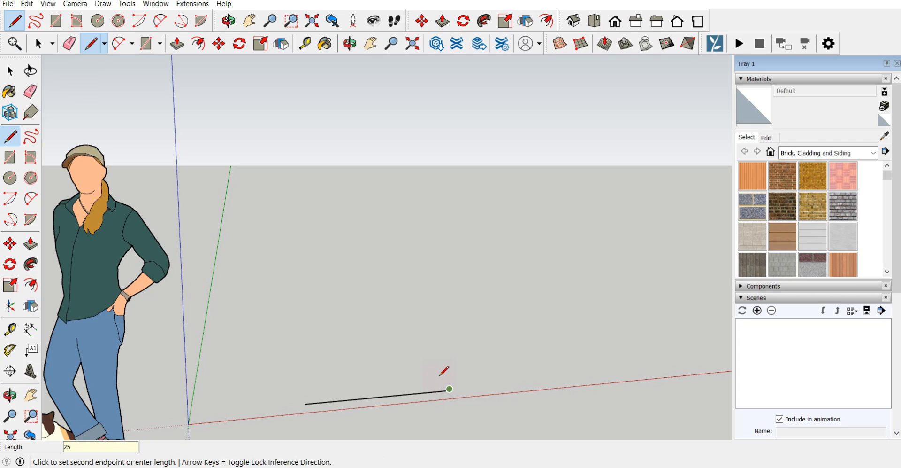
{"action": "scroll", "coordinate": [345, 390], "scroll_direction": "up", "scroll_amount": 2}
{"action": "left_click", "coordinate": [280, 406]}
{"action": "scroll", "coordinate": [287, 395], "scroll_direction": "up", "scroll_amount": 1}
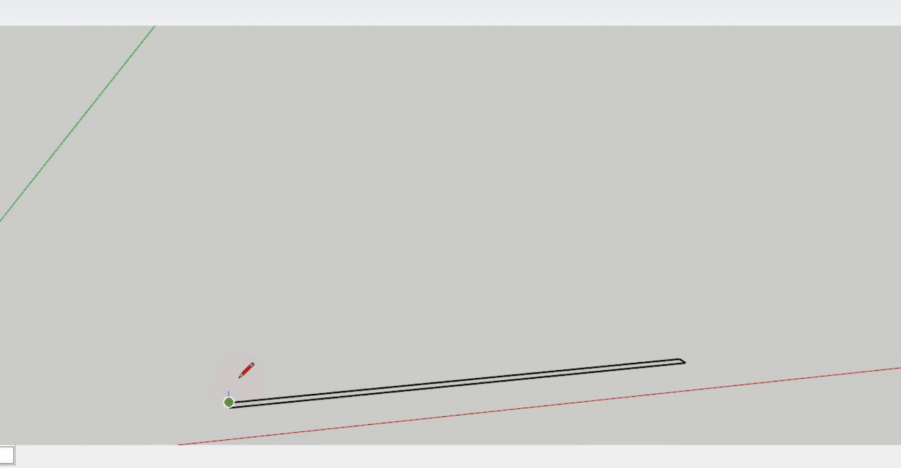
{"action": "left_click", "coordinate": [228, 401]}
Extrude the thin rectangle upward 2100 mm with Push/Pull to form the door slab
{"action": "key", "text": "p"}
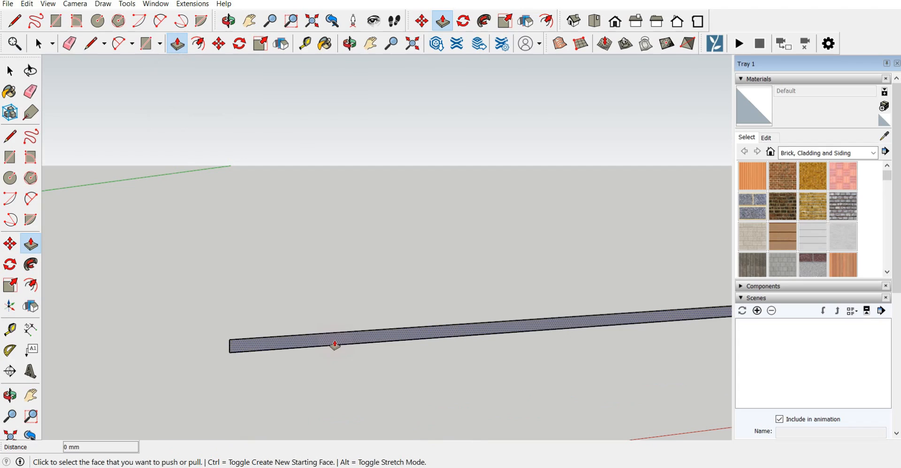
{"action": "left_click", "coordinate": [331, 395]}
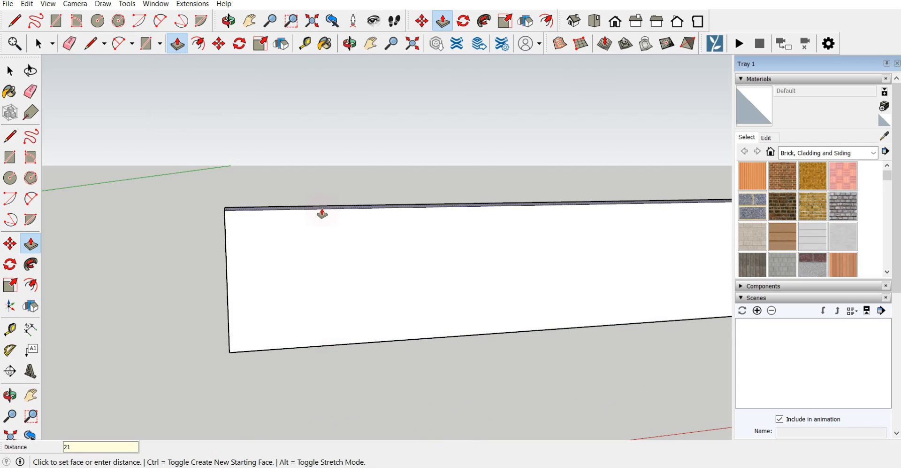
{"action": "key", "text": "Return"}
{"action": "scroll", "coordinate": [396, 434], "scroll_direction": "down", "scroll_amount": 5}
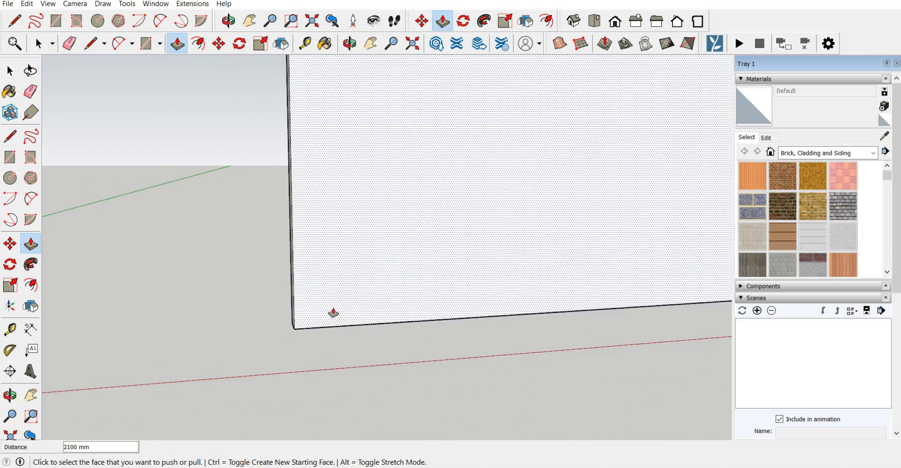
Offset the outline of the slab's front face inward by 100 mm
{"action": "left_click", "coordinate": [349, 44]}
{"action": "scroll", "coordinate": [285, 337], "scroll_direction": "down", "scroll_amount": 7}
{"action": "mouse_move", "coordinate": [444, 314]}
{"action": "left_mouse_down"}
{"action": "mouse_move", "coordinate": [340, 310]}
{"action": "mouse_move", "coordinate": [278, 352]}
{"action": "mouse_move", "coordinate": [437, 328]}
{"action": "left_mouse_up"}
{"action": "scroll", "coordinate": [438, 233], "scroll_direction": "up", "scroll_amount": 6}
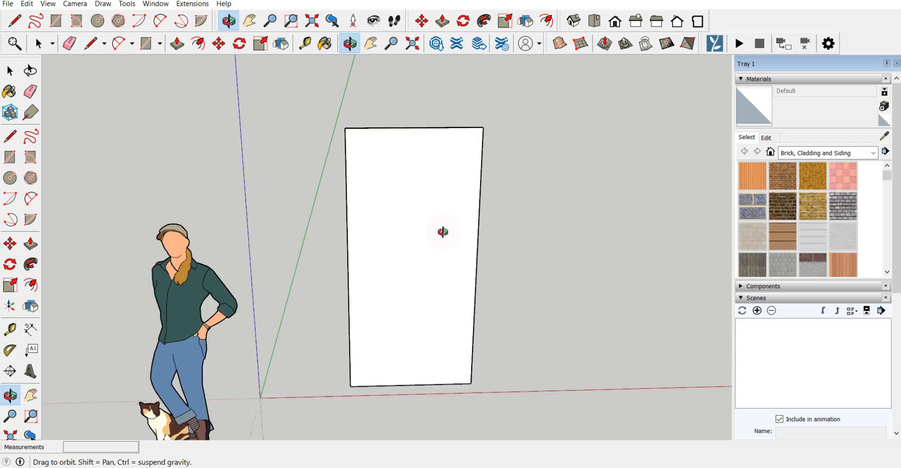
{"action": "left_click_drag", "start_coordinate": [445, 251], "coordinate": [505, 234]}
{"action": "left_click", "coordinate": [10, 71]}
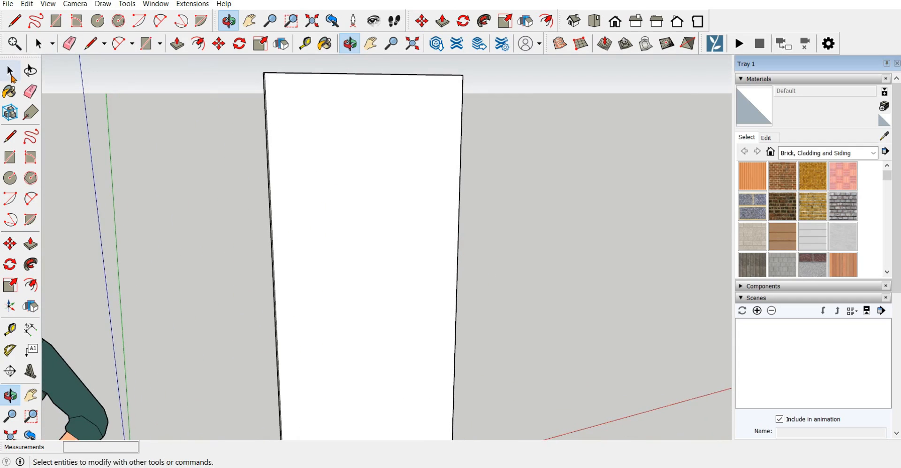
{"action": "scroll", "coordinate": [298, 83], "scroll_direction": "up", "scroll_amount": 4}
{"action": "left_click", "coordinate": [333, 101]}
{"action": "scroll", "coordinate": [349, 174], "scroll_direction": "down", "scroll_amount": 2}
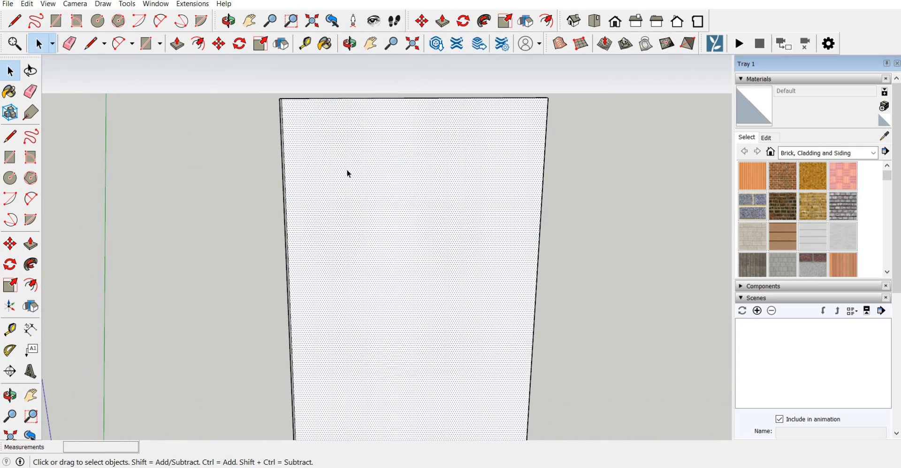
{"action": "left_click", "coordinate": [198, 44]}
{"action": "scroll", "coordinate": [347, 99], "scroll_direction": "up", "scroll_amount": 3}
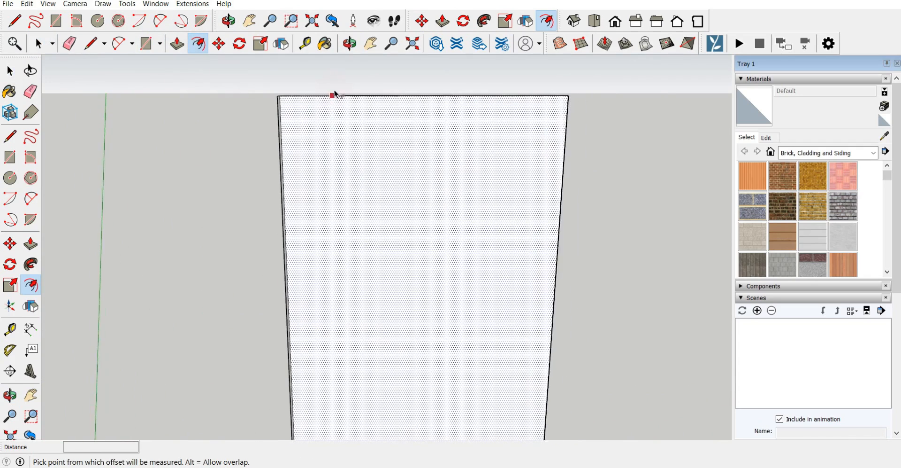
{"action": "left_click", "coordinate": [357, 98]}
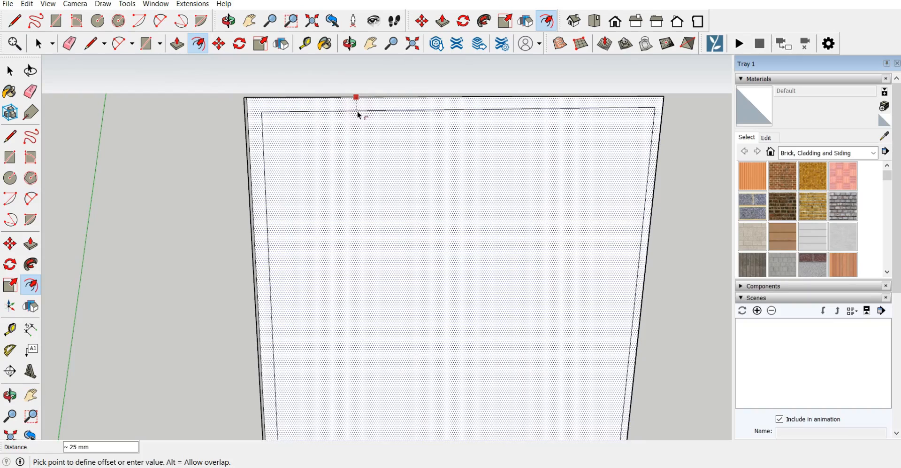
{"action": "key", "text": "Return"}
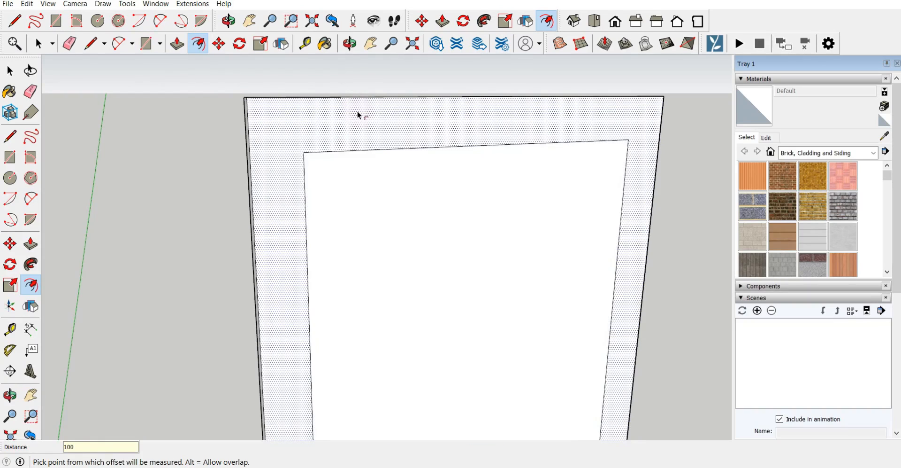
Pull the frame border along the sides and top of the door's front face outward 50 mm
{"action": "scroll", "coordinate": [372, 192], "scroll_direction": "down", "scroll_amount": 2}
{"action": "left_click", "coordinate": [350, 43]}
{"action": "scroll", "coordinate": [418, 156], "scroll_direction": "down", "scroll_amount": 2}
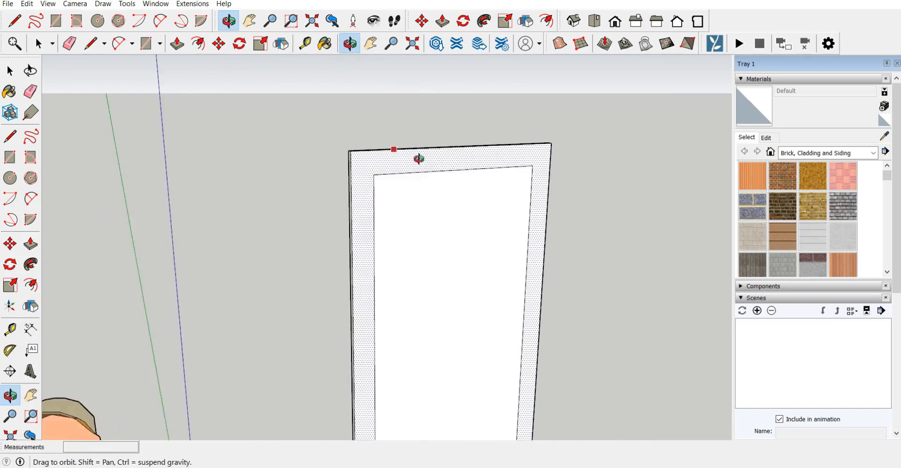
{"action": "middle_click_drag", "start_coordinate": [418, 157], "coordinate": [328, 145]}
{"action": "key", "text": "p"}
{"action": "scroll", "coordinate": [323, 182], "scroll_direction": "up", "scroll_amount": 4}
{"action": "left_click", "coordinate": [324, 182]}
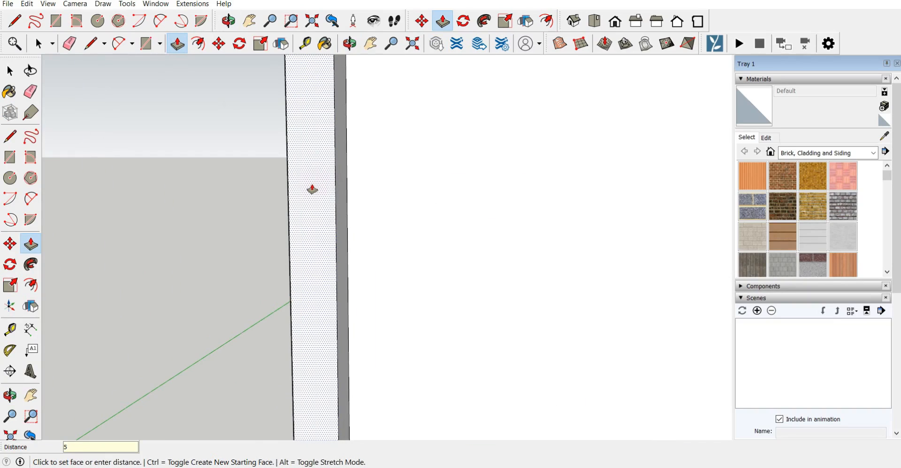
{"action": "key", "text": "Return"}
{"action": "scroll", "coordinate": [268, 347], "scroll_direction": "down", "scroll_amount": 6}
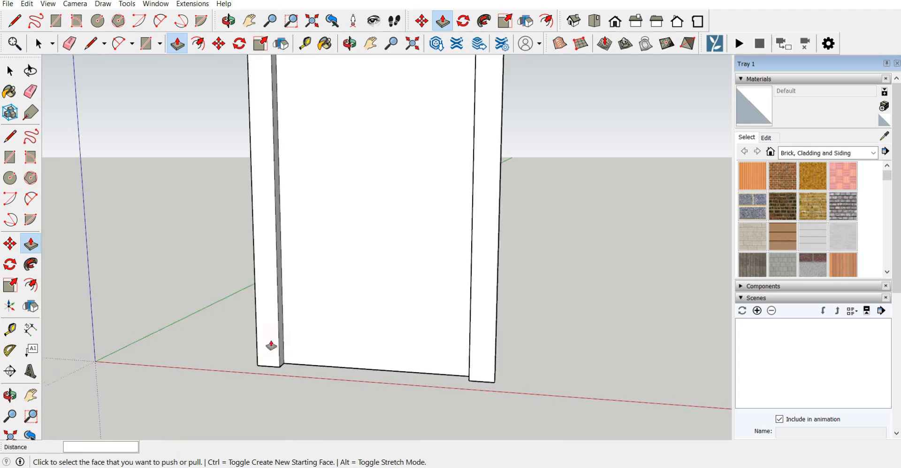
Copy the frame's top inner edge a short distance upward onto the frame's front face
{"action": "scroll", "coordinate": [328, 131], "scroll_direction": "up", "scroll_amount": 5}
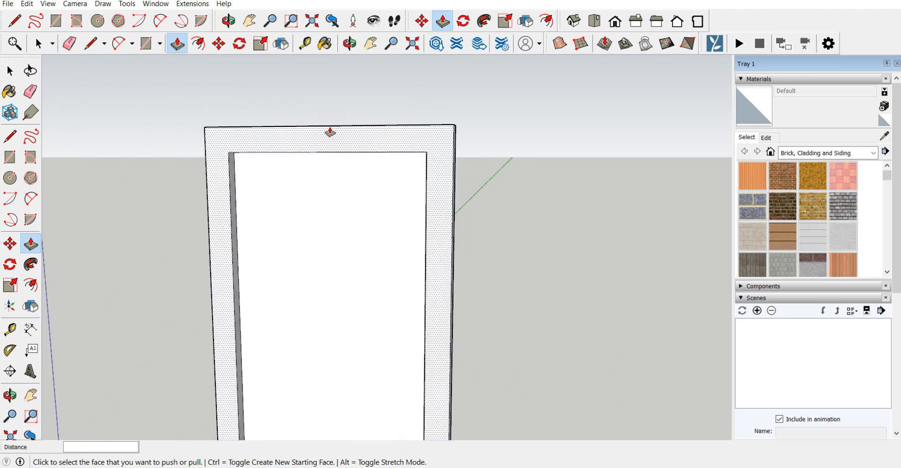
{"action": "scroll", "coordinate": [345, 122], "scroll_direction": "down", "scroll_amount": 3}
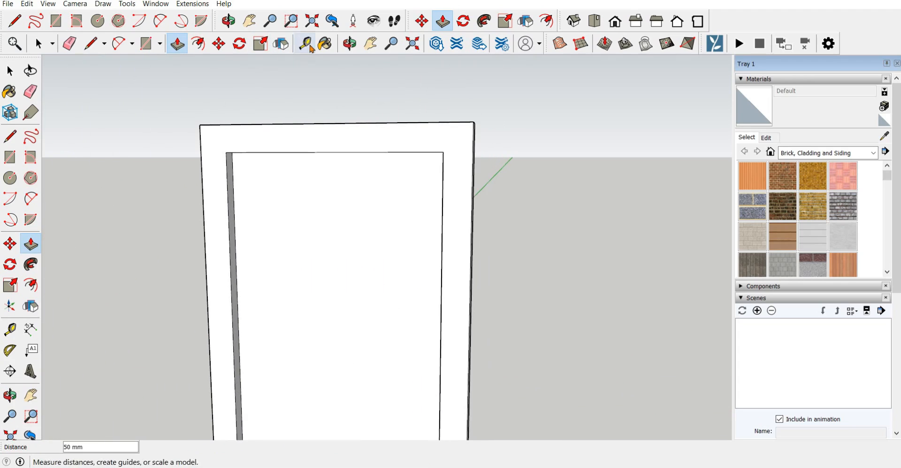
{"action": "left_click", "coordinate": [349, 43]}
{"action": "left_click_drag", "start_coordinate": [346, 204], "coordinate": [466, 168]}
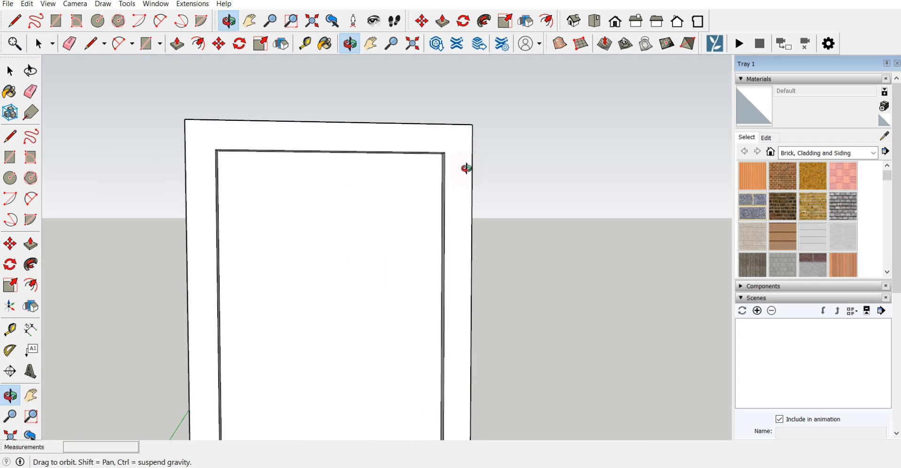
{"action": "left_click", "coordinate": [10, 71]}
{"action": "left_click", "coordinate": [10, 71]}
{"action": "scroll", "coordinate": [244, 152], "scroll_direction": "up", "scroll_amount": 3}
{"action": "left_click", "coordinate": [253, 157]}
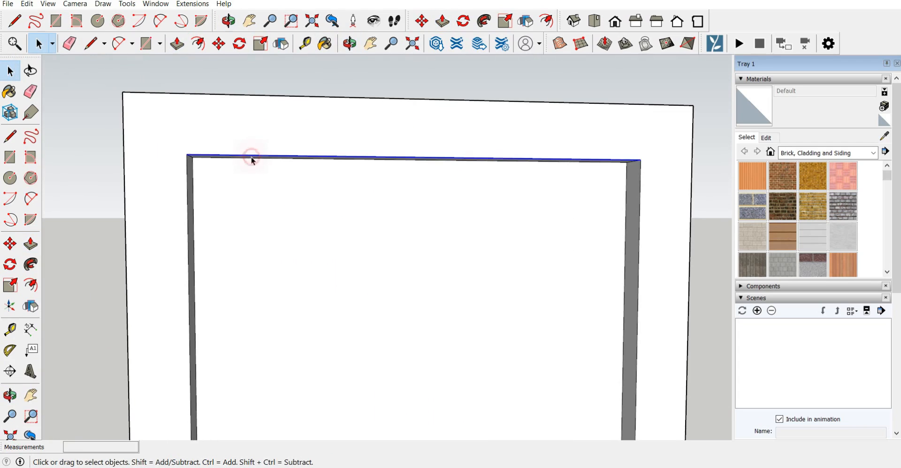
{"action": "left_click", "coordinate": [219, 43]}
{"action": "scroll", "coordinate": [286, 160], "scroll_direction": "up", "scroll_amount": 2}
{"action": "key", "text": "ctrl"}
{"action": "left_click", "coordinate": [285, 158]}
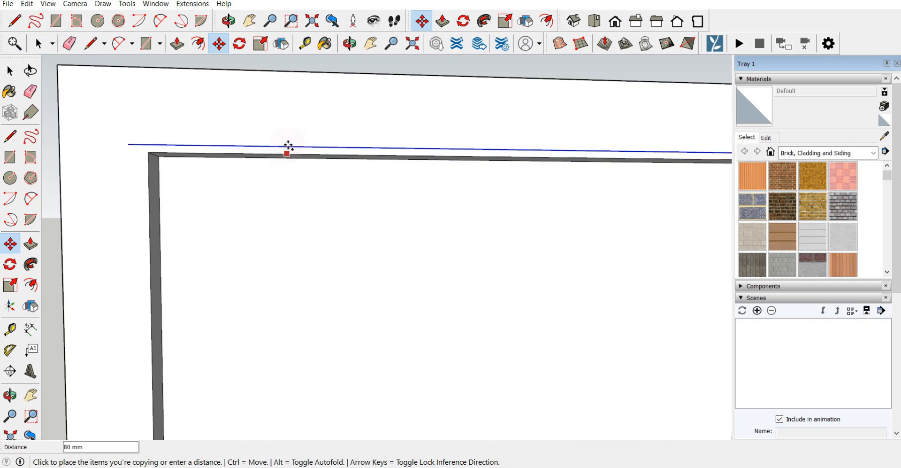
{"action": "left_click", "coordinate": [288, 134]}
Copy the frame's left inner edge a short distance outward onto the frame's front face
{"action": "scroll", "coordinate": [288, 134], "scroll_direction": "down", "scroll_amount": 2}
{"action": "left_click", "coordinate": [196, 185]}
{"action": "left_click", "coordinate": [187, 185]}
{"action": "left_click", "coordinate": [171, 185]}
{"action": "scroll", "coordinate": [233, 117], "scroll_direction": "down", "scroll_amount": 4}
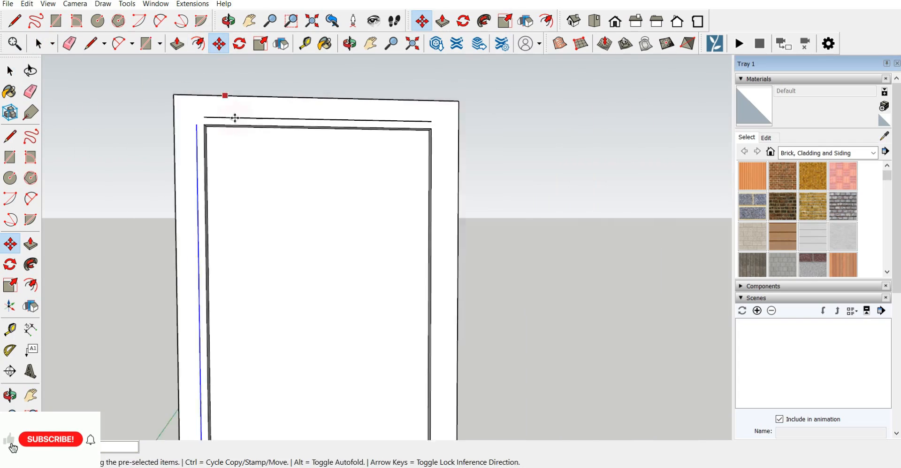
Draw connecting lines at the upper corners and down the right side to complete the inner band outline
{"action": "key", "text": "l"}
{"action": "left_click", "coordinate": [231, 105]}
{"action": "left_click", "coordinate": [217, 103]}
{"action": "left_click", "coordinate": [604, 115]}
{"action": "scroll", "coordinate": [619, 116], "scroll_direction": "down", "scroll_amount": 5}
{"action": "scroll", "coordinate": [519, 362], "scroll_direction": "up", "scroll_amount": 6}
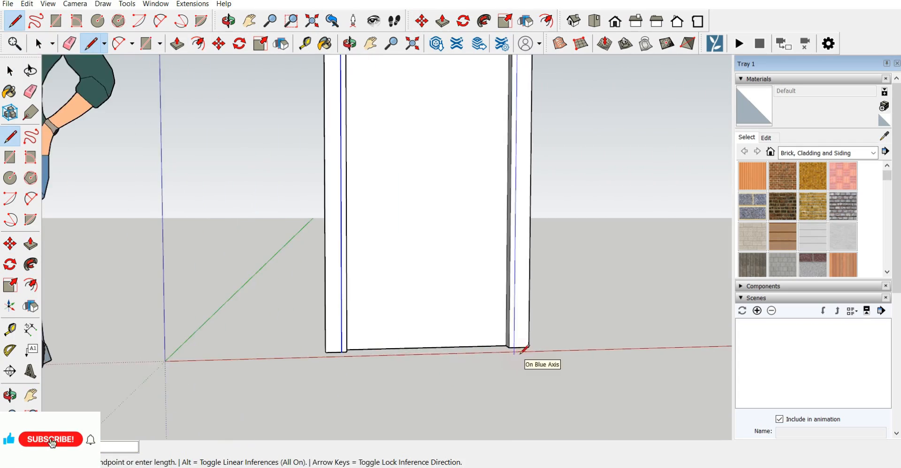
Recess the narrow inner band of the frame 15 mm with Push/Pull
{"action": "key", "text": "p"}
{"action": "left_click", "coordinate": [260, 186]}
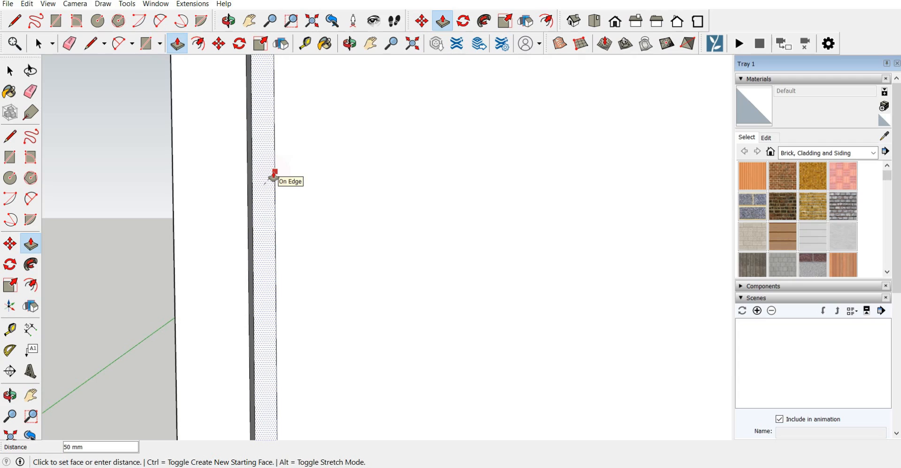
{"action": "type", "text": "1"}
{"action": "key", "text": "Return"}
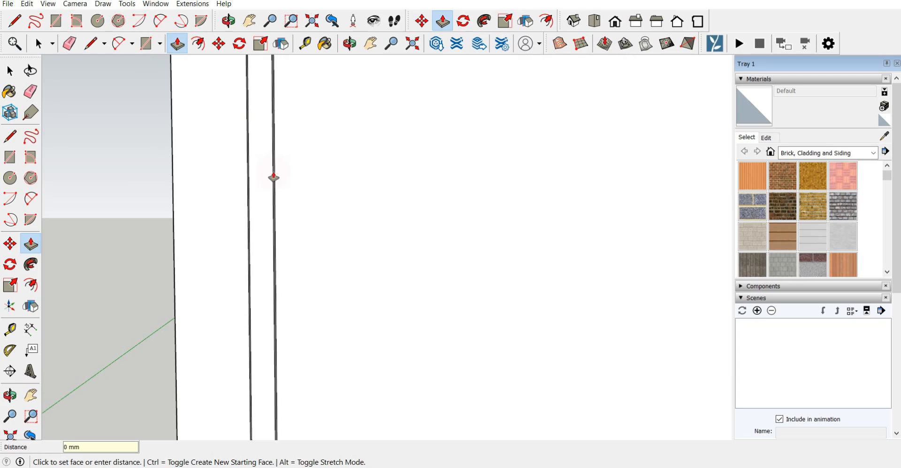
Examine the stepped door frame and its inner band from several angles, including the lower end
{"action": "scroll", "coordinate": [191, 234], "scroll_direction": "down", "scroll_amount": 6}
{"action": "scroll", "coordinate": [345, 313], "scroll_direction": "down", "scroll_amount": 2}
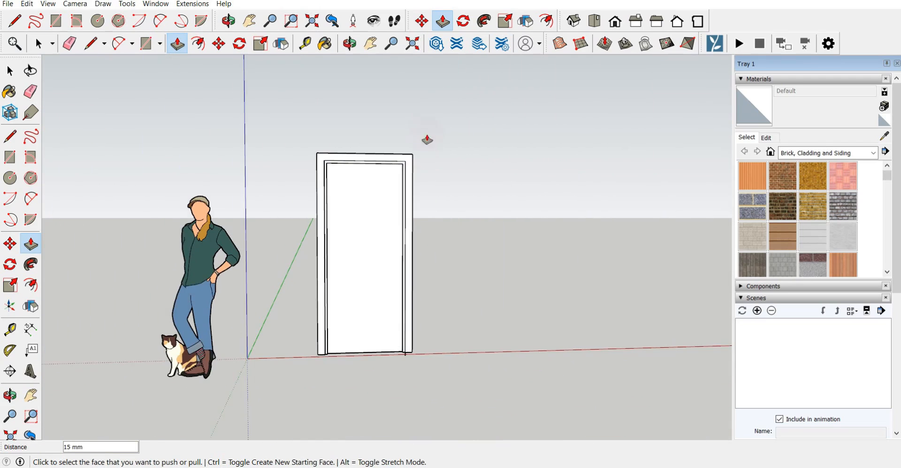
{"action": "scroll", "coordinate": [383, 98], "scroll_direction": "up", "scroll_amount": 1}
{"action": "left_click", "coordinate": [350, 43]}
{"action": "scroll", "coordinate": [405, 204], "scroll_direction": "up", "scroll_amount": 3}
{"action": "left_click_drag", "start_coordinate": [486, 203], "coordinate": [308, 217]}
{"action": "scroll", "coordinate": [433, 127], "scroll_direction": "down", "scroll_amount": 1}
{"action": "scroll", "coordinate": [401, 332], "scroll_direction": "up", "scroll_amount": 3}
{"action": "left_click_drag", "start_coordinate": [402, 332], "coordinate": [337, 265]}
{"action": "scroll", "coordinate": [337, 264], "scroll_direction": "down", "scroll_amount": 4}
{"action": "left_click_drag", "start_coordinate": [334, 363], "coordinate": [452, 354]}
{"action": "left_click", "coordinate": [10, 71]}
{"action": "scroll", "coordinate": [371, 177], "scroll_direction": "up", "scroll_amount": 2}
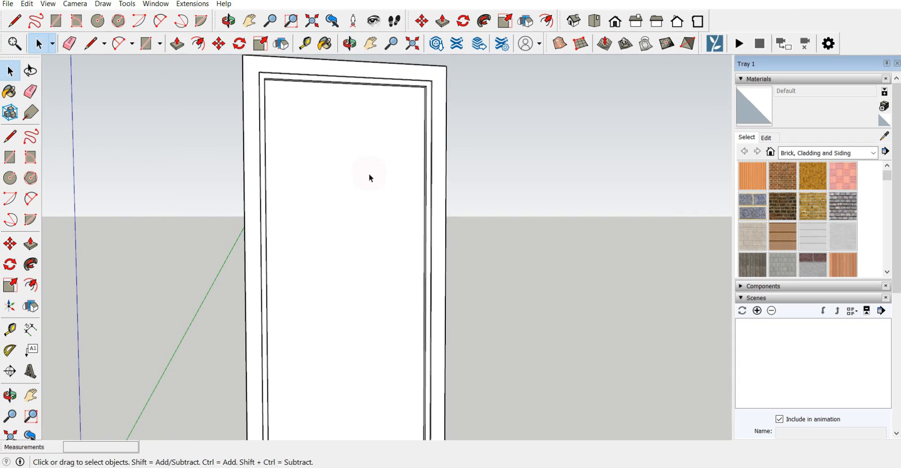
{"action": "scroll", "coordinate": [386, 225], "scroll_direction": "up", "scroll_amount": 4}
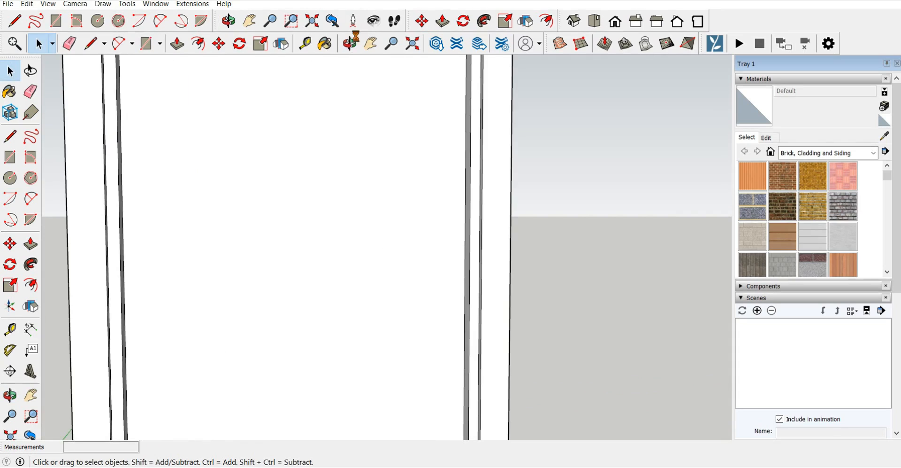
Copy the door panel's bottom edge upward repeatedly to divide the panel into four equal sections
{"action": "left_click", "coordinate": [352, 41]}
{"action": "scroll", "coordinate": [501, 155], "scroll_direction": "down", "scroll_amount": 6}
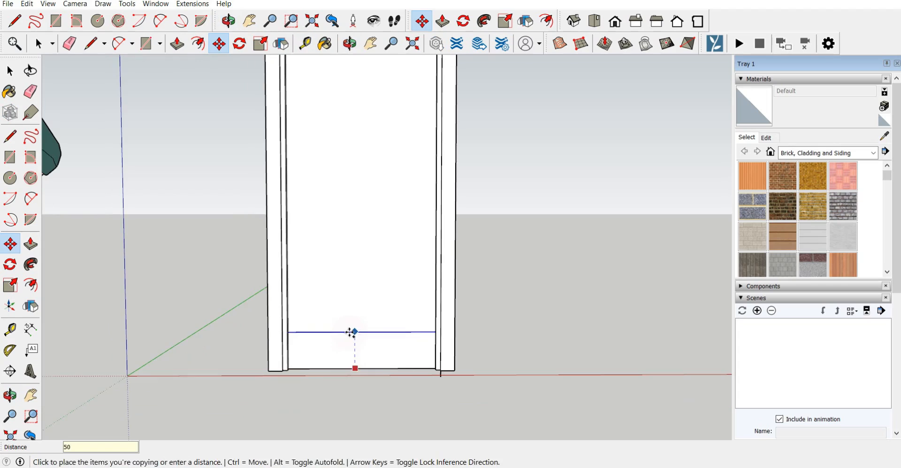
{"action": "key", "text": "Return"}
{"action": "left_click", "coordinate": [352, 276]}
{"action": "type", "text": "50"}
{"action": "key", "text": "Return"}
{"action": "left_click", "coordinate": [352, 183]}
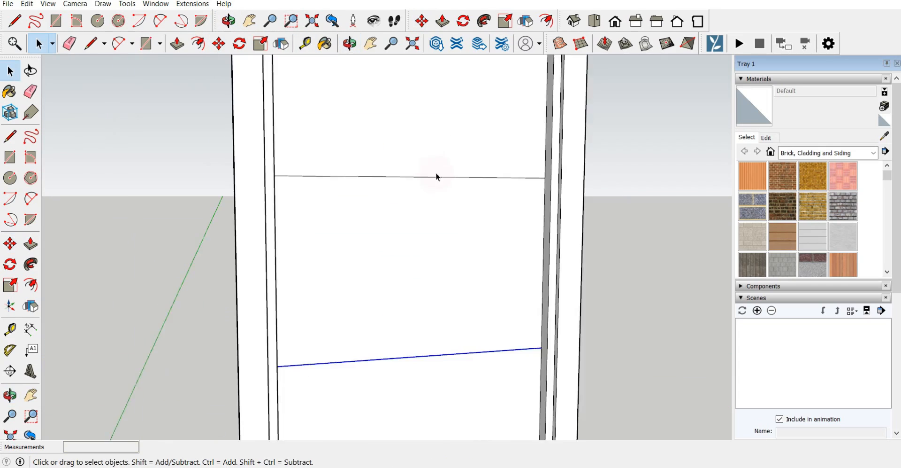
Move the uppermost horizontal divider line on the door panel up 9 mm
{"action": "scroll", "coordinate": [368, 174], "scroll_direction": "down", "scroll_amount": 4}
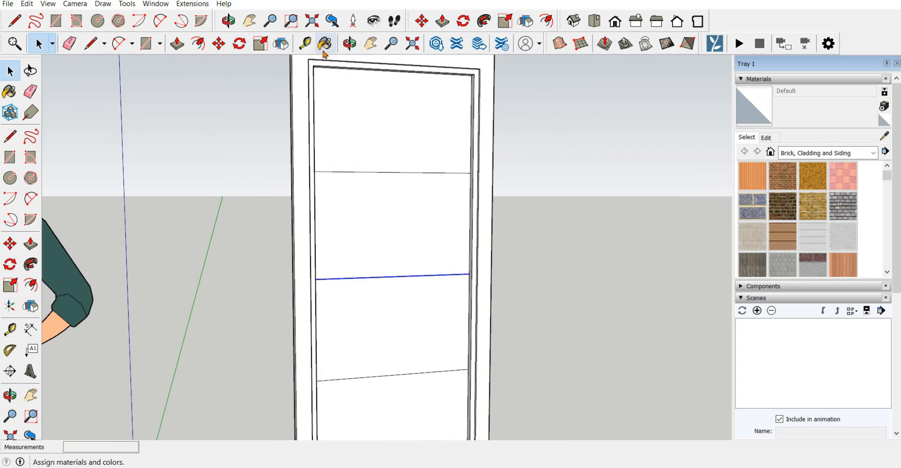
{"action": "left_click", "coordinate": [350, 44]}
{"action": "left_click_drag", "start_coordinate": [464, 241], "coordinate": [385, 231]}
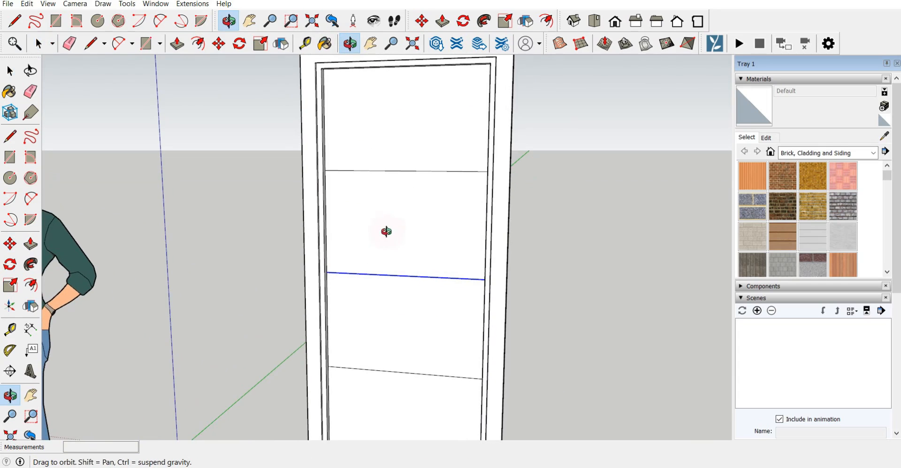
{"action": "key", "text": "space"}
{"action": "scroll", "coordinate": [389, 181], "scroll_direction": "up", "scroll_amount": 5}
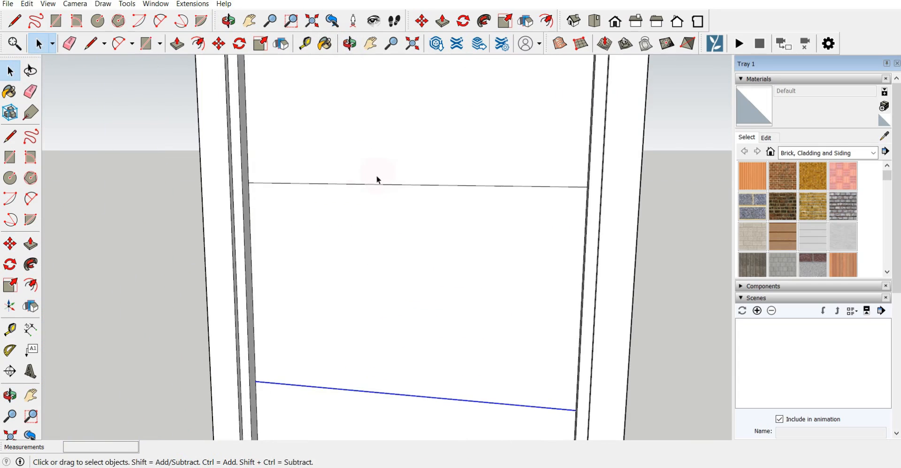
{"action": "left_click", "coordinate": [374, 186]}
{"action": "left_click", "coordinate": [218, 44]}
{"action": "scroll", "coordinate": [359, 180], "scroll_direction": "up", "scroll_amount": 2}
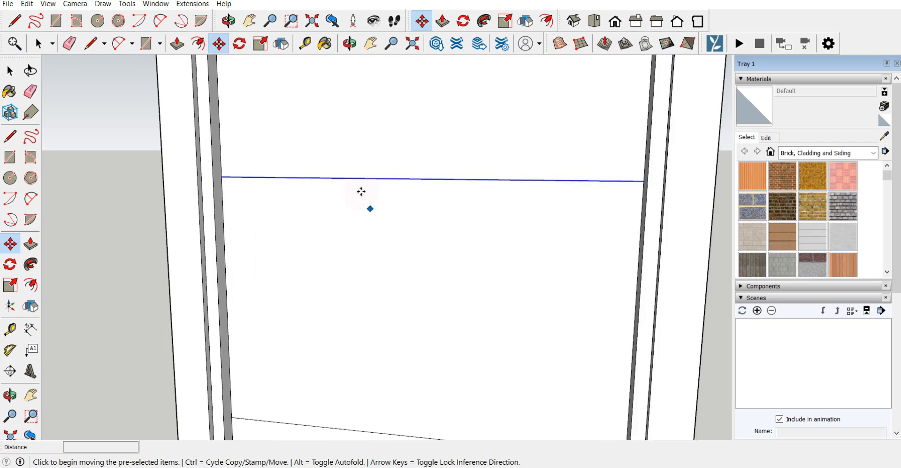
{"action": "left_click", "coordinate": [359, 180]}
{"action": "type", "text": "9"}
{"action": "key", "text": "Return"}
Copy the door panel's uppermost divider line 18 mm downward to form a narrow band
{"action": "left_click", "coordinate": [370, 173]}
{"action": "key", "text": "ctrl"}
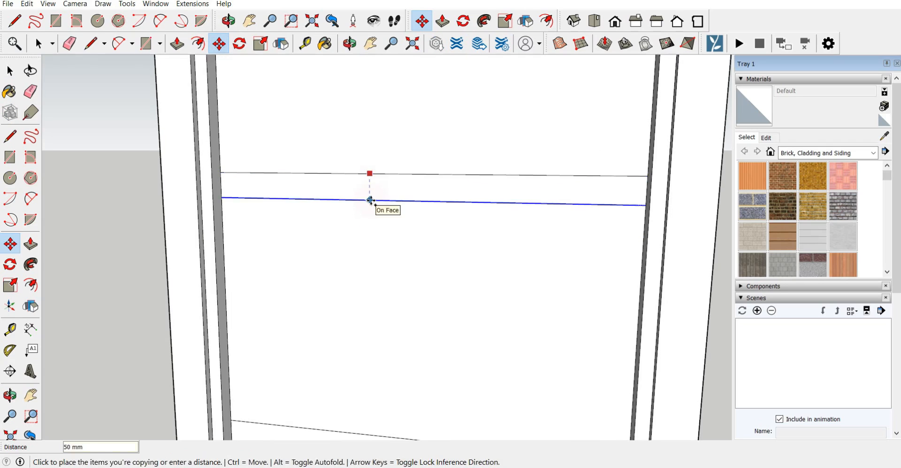
{"action": "type", "text": "18"}
{"action": "key", "text": "Return"}
Move the panel's middle divider line up 9 mm and copy it downward to match the upper band
{"action": "scroll", "coordinate": [394, 155], "scroll_direction": "down", "scroll_amount": 5}
{"action": "left_click", "coordinate": [9, 70]}
{"action": "left_click", "coordinate": [399, 266]}
{"action": "left_click", "coordinate": [219, 44]}
{"action": "left_click", "coordinate": [395, 266]}
{"action": "type", "text": "9"}
{"action": "left_click", "coordinate": [388, 262]}
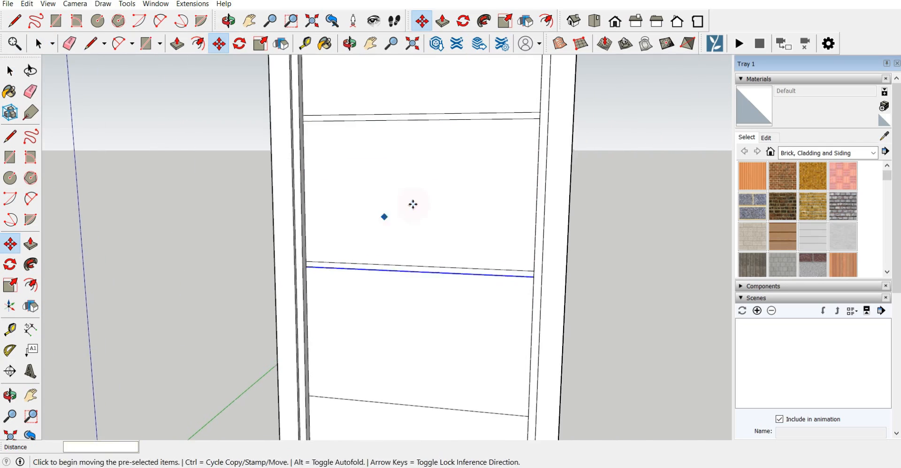
Move the panel's lowest divider line up 9 mm and copy it 18 mm downward to form the third band
{"action": "left_click", "coordinate": [10, 71]}
{"action": "left_click", "coordinate": [387, 387]}
{"action": "left_click", "coordinate": [219, 44]}
{"action": "left_click", "coordinate": [390, 381]}
{"action": "type", "text": "9"}
{"action": "left_click", "coordinate": [392, 379]}
{"action": "key", "text": "ctrl"}
{"action": "type", "text": "18"}
{"action": "scroll", "coordinate": [404, 336], "scroll_direction": "down", "scroll_amount": 3}
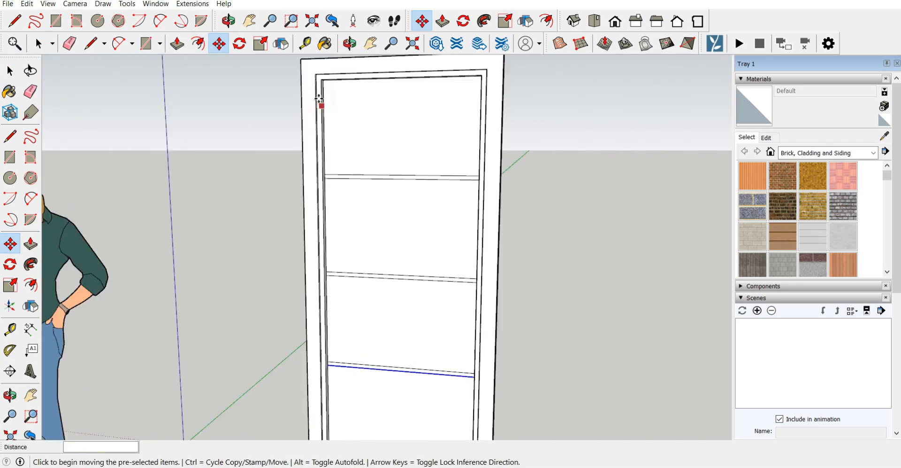
Draw a 200 mm vertical line across the middle divider band, close to the panel's right-hand edge
{"action": "middle_click_drag", "start_coordinate": [329, 235], "coordinate": [399, 235]}
{"action": "left_click", "coordinate": [91, 43]}
{"action": "scroll", "coordinate": [451, 159], "scroll_direction": "up", "scroll_amount": 5}
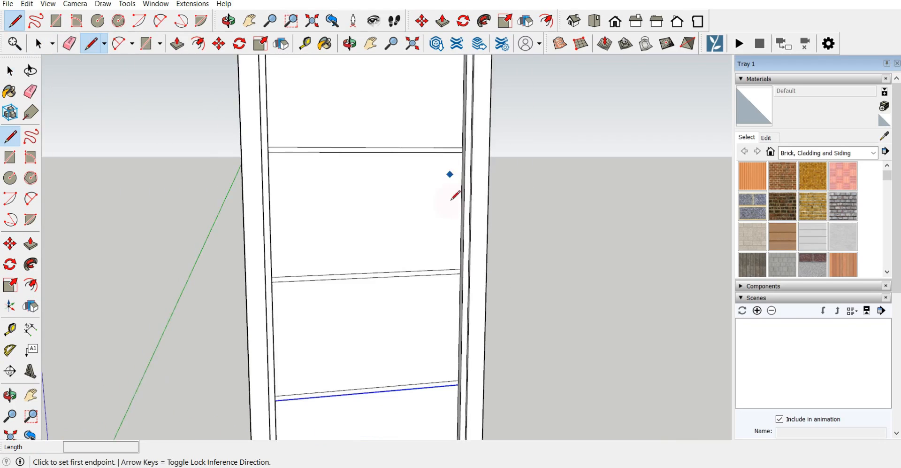
{"action": "scroll", "coordinate": [479, 267], "scroll_direction": "down", "scroll_amount": 2}
{"action": "left_click", "coordinate": [488, 257]}
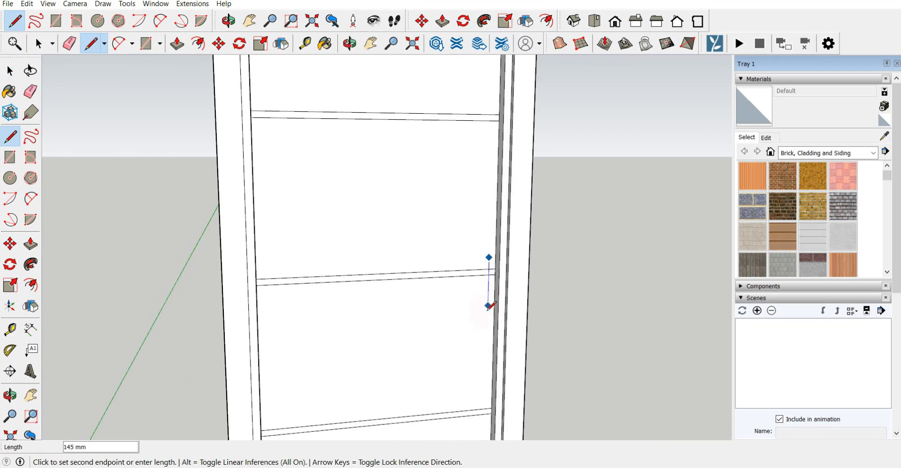
{"action": "scroll", "coordinate": [489, 301], "scroll_direction": "down", "scroll_amount": 2}
{"action": "key", "text": "Escape"}
{"action": "left_click", "coordinate": [486, 295]}
{"action": "type", "text": "200"}
{"action": "key", "text": "Return"}
{"action": "scroll", "coordinate": [488, 261], "scroll_direction": "up", "scroll_amount": 1}
Copy the vertical line's segment above the middle band sideways, away from the nearby frame
{"action": "left_click", "coordinate": [10, 71]}
{"action": "scroll", "coordinate": [447, 263], "scroll_direction": "up", "scroll_amount": 1}
{"action": "left_click", "coordinate": [486, 271]}
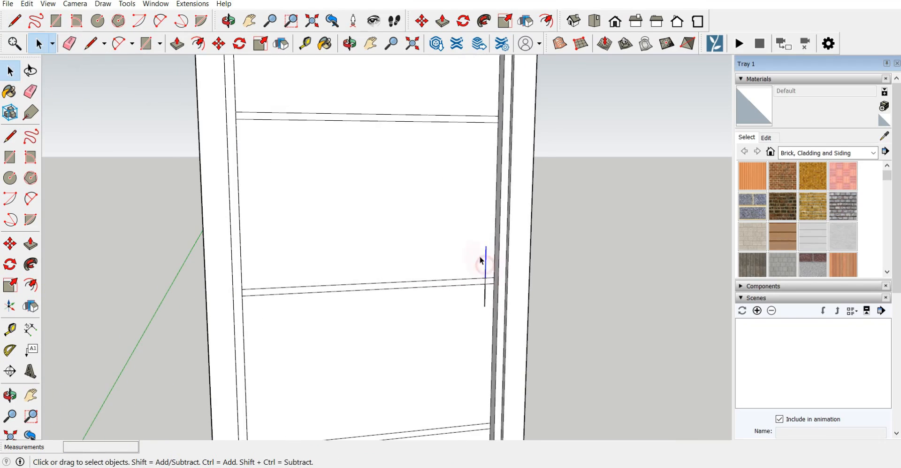
{"action": "key", "text": "m"}
{"action": "key", "text": "ctrl"}
{"action": "left_click", "coordinate": [485, 262]}
{"action": "left_click", "coordinate": [465, 262]}
{"action": "left_click", "coordinate": [461, 268]}
{"action": "left_click", "coordinate": [456, 269]}
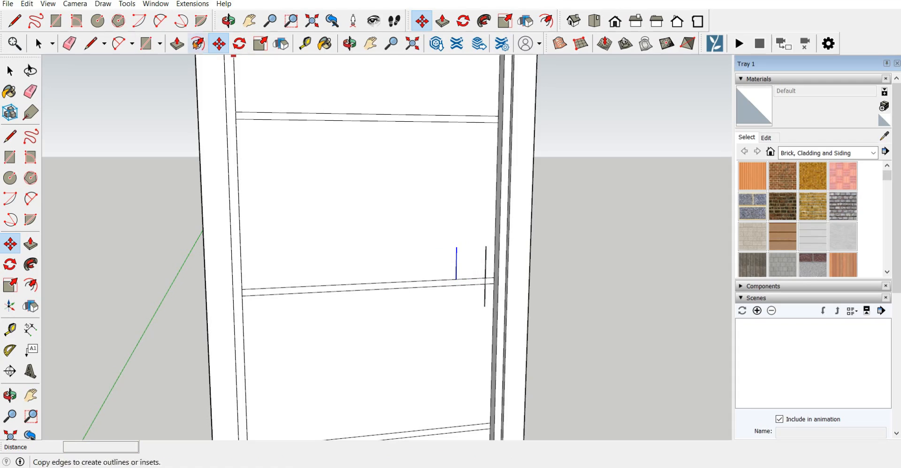
Draw a line down from the copied segment across the middle band, matching the original line's lower end
{"action": "left_click", "coordinate": [92, 44]}
{"action": "left_click", "coordinate": [456, 278]}
{"action": "left_click", "coordinate": [455, 308]}
Close the two vertical lines into a rounded handle plate outline with an arc of 50 mm bulge above and a matching arc below
{"action": "left_click", "coordinate": [118, 44]}
{"action": "left_click", "coordinate": [456, 248]}
{"action": "left_click", "coordinate": [485, 246]}
{"action": "scroll", "coordinate": [474, 232], "scroll_direction": "up", "scroll_amount": 1}
{"action": "left_click", "coordinate": [473, 232]}
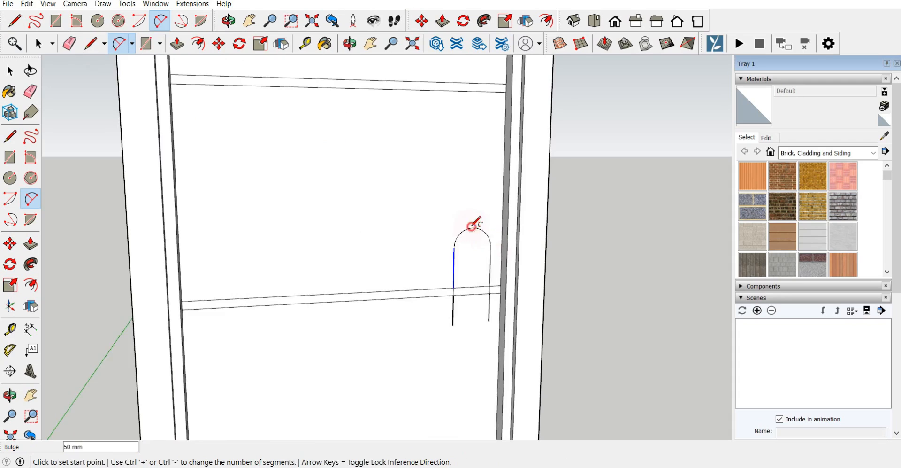
{"action": "scroll", "coordinate": [456, 286], "scroll_direction": "up", "scroll_amount": 2}
{"action": "left_click", "coordinate": [452, 292]}
{"action": "left_click", "coordinate": [493, 289]}
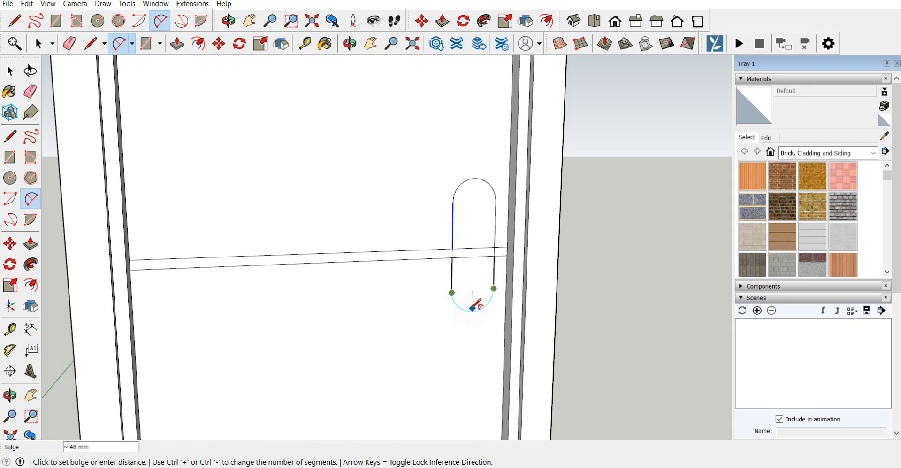
{"action": "left_click", "coordinate": [475, 306]}
Erase the divider band lines inside the rounded handle plate outline
{"action": "scroll", "coordinate": [517, 206], "scroll_direction": "down", "scroll_amount": 1}
{"action": "key", "text": "e"}
{"action": "scroll", "coordinate": [487, 255], "scroll_direction": "up", "scroll_amount": 2}
{"action": "middle_click_drag", "start_coordinate": [487, 255], "coordinate": [415, 312]}
{"action": "scroll", "coordinate": [474, 202], "scroll_direction": "down", "scroll_amount": 5}
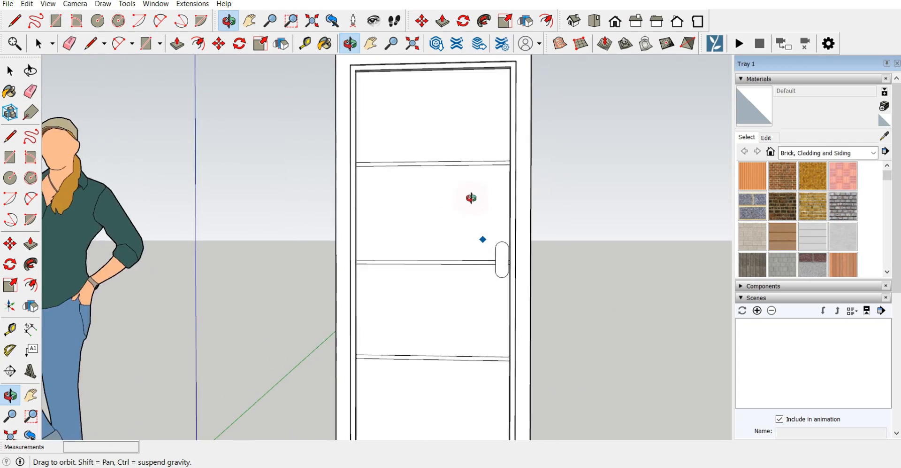
Extrude the handle plate face 10 mm outward with Push/Pull
{"action": "key", "text": "space"}
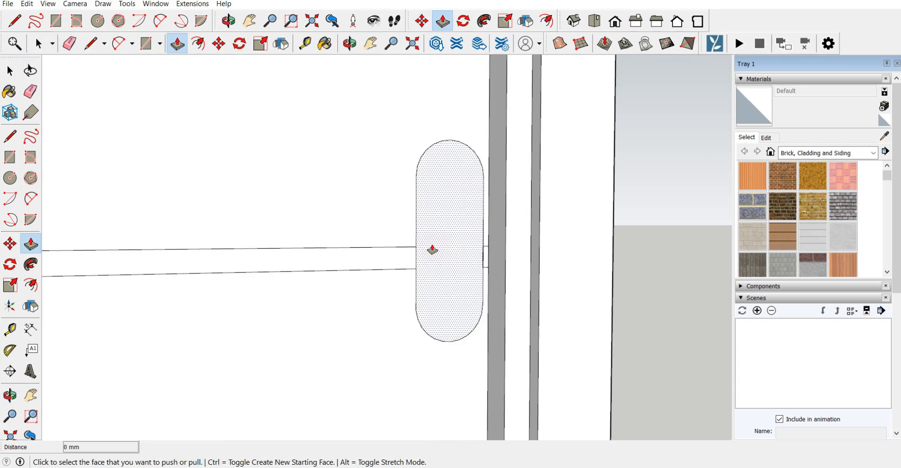
{"action": "left_click", "coordinate": [433, 250]}
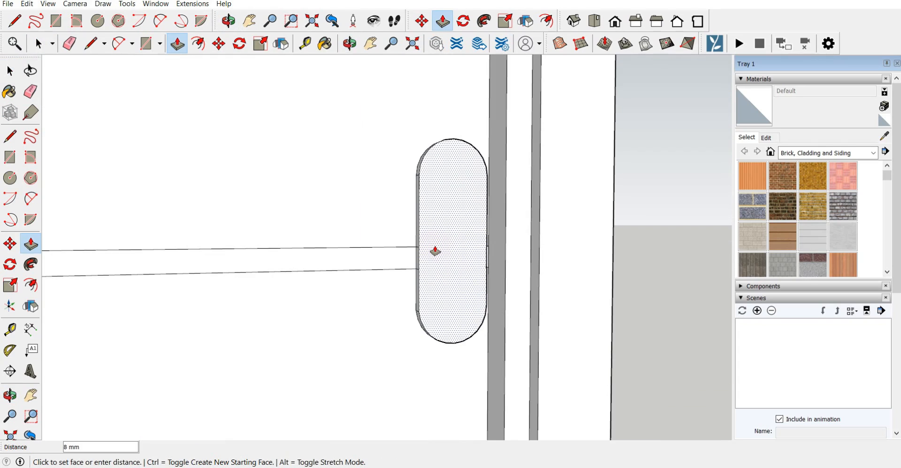
{"action": "type", "text": "10"}
{"action": "key", "text": "Return"}
{"action": "scroll", "coordinate": [437, 255], "scroll_direction": "up", "scroll_amount": 2}
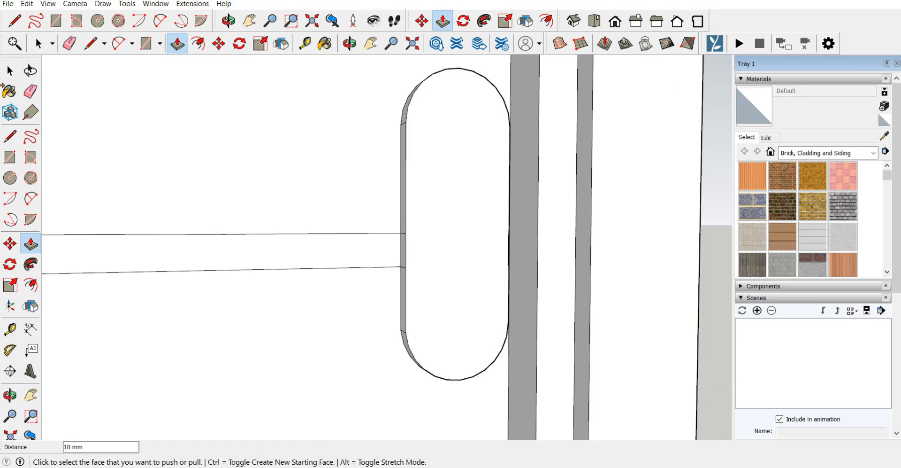
{"action": "left_click", "coordinate": [7, 78]}
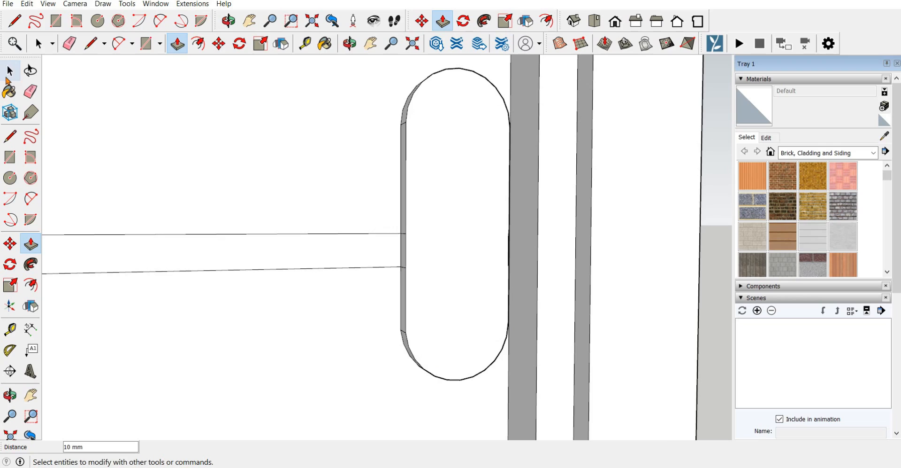
{"action": "left_click", "coordinate": [132, 44]}
{"action": "left_click", "coordinate": [211, 93]}
{"action": "left_click", "coordinate": [336, 143]}
{"action": "left_click", "coordinate": [9, 70]}
Draw a circle of about 8 mm radius on the upper part of the handle plate's front face
{"action": "left_click", "coordinate": [160, 43]}
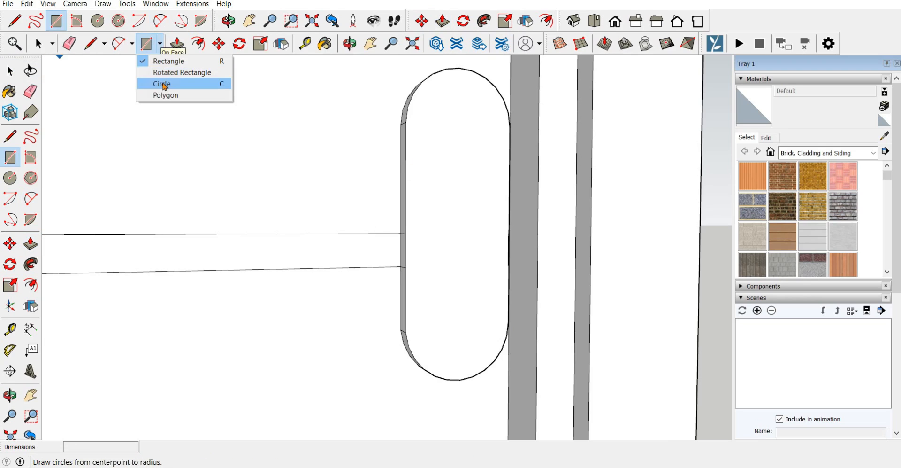
{"action": "left_click", "coordinate": [162, 84]}
{"action": "scroll", "coordinate": [458, 171], "scroll_direction": "down", "scroll_amount": 2}
{"action": "scroll", "coordinate": [453, 144], "scroll_direction": "up", "scroll_amount": 3}
{"action": "left_click", "coordinate": [453, 143]}
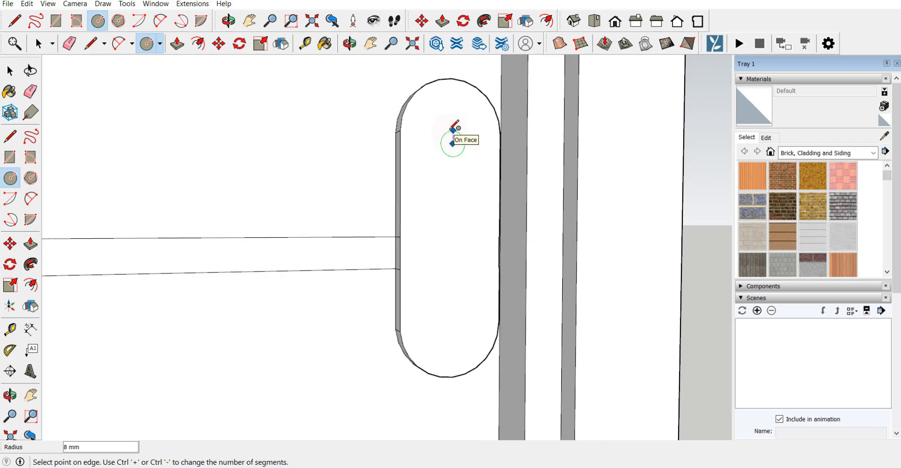
{"action": "left_click", "coordinate": [452, 130]}
Draw the lever path from the circle's center outward along the green axis, continuing 150 mm along the red axis toward the panel's middle
{"action": "middle_click_drag", "start_coordinate": [291, 61], "coordinate": [358, 116]}
{"action": "key", "text": "l"}
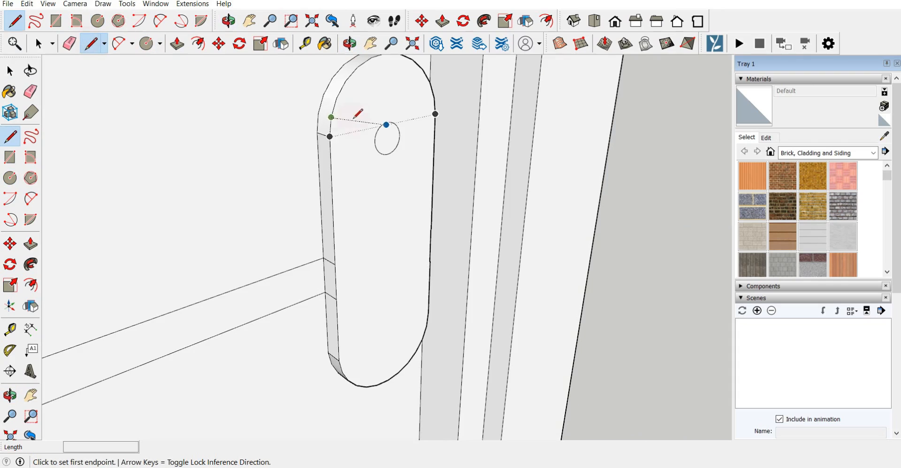
{"action": "left_click", "coordinate": [388, 137]}
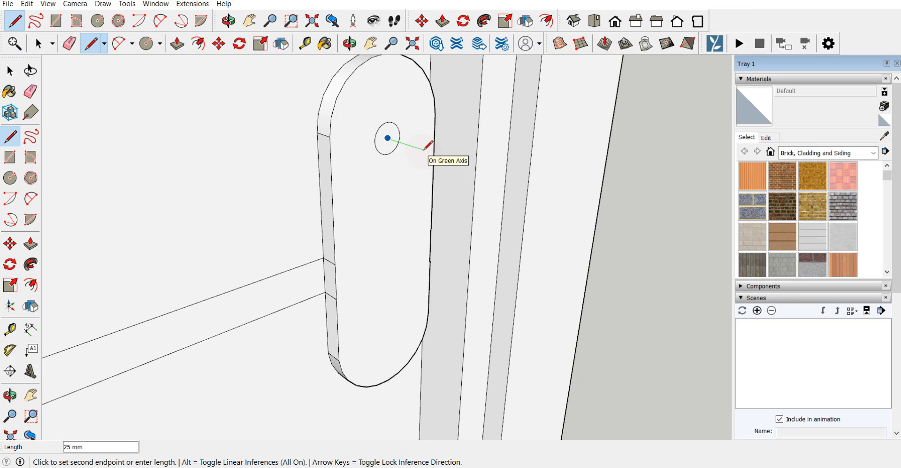
{"action": "scroll", "coordinate": [294, 201], "scroll_direction": "down", "scroll_amount": 4}
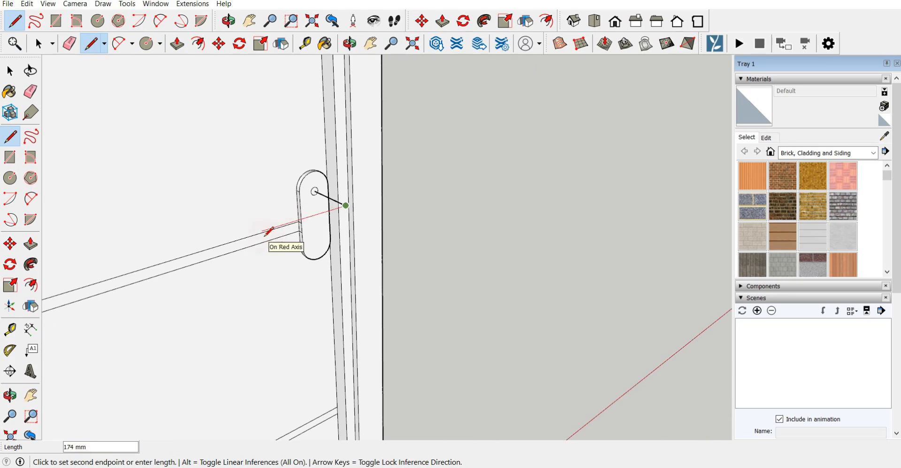
{"action": "type", "text": "150"}
{"action": "key", "text": "Return"}
{"action": "key", "text": "space"}
Extrude the circle along the two-segment path with Follow Me to form the door lever
{"action": "left_click", "coordinate": [350, 44]}
{"action": "left_click_drag", "start_coordinate": [367, 78], "coordinate": [444, 332]}
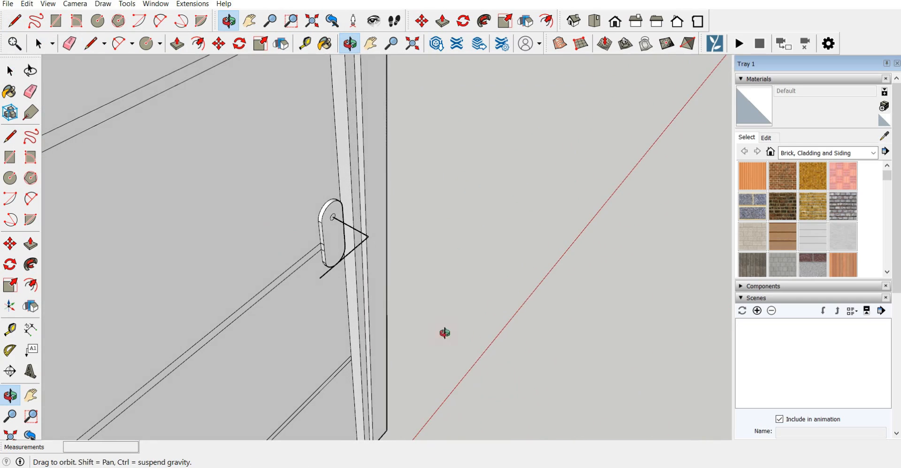
{"action": "left_click", "coordinate": [10, 70]}
{"action": "scroll", "coordinate": [334, 218], "scroll_direction": "up", "scroll_amount": 2}
{"action": "middle_click_drag", "start_coordinate": [396, 245], "coordinate": [497, 218]}
{"action": "middle_click_drag", "start_coordinate": [363, 206], "coordinate": [454, 217]}
{"action": "scroll", "coordinate": [454, 218], "scroll_direction": "up", "scroll_amount": 3}
{"action": "left_click", "coordinate": [10, 71]}
{"action": "left_click", "coordinate": [11, 70]}
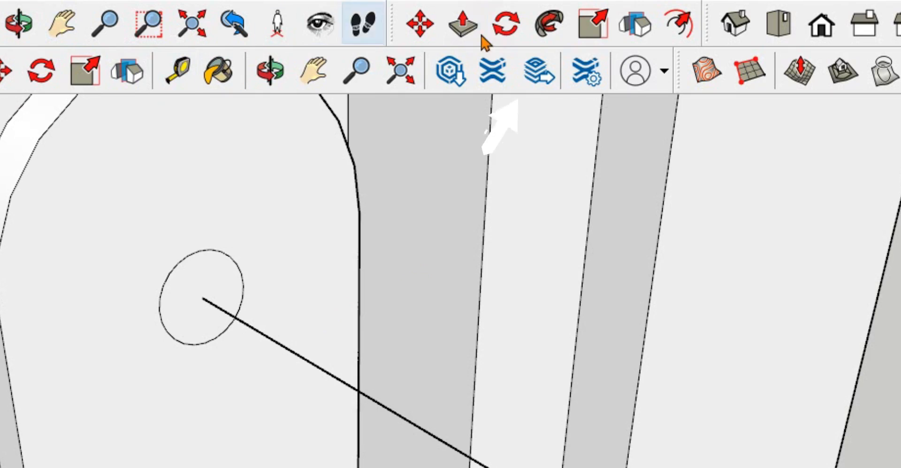
{"action": "left_click", "coordinate": [549, 25]}
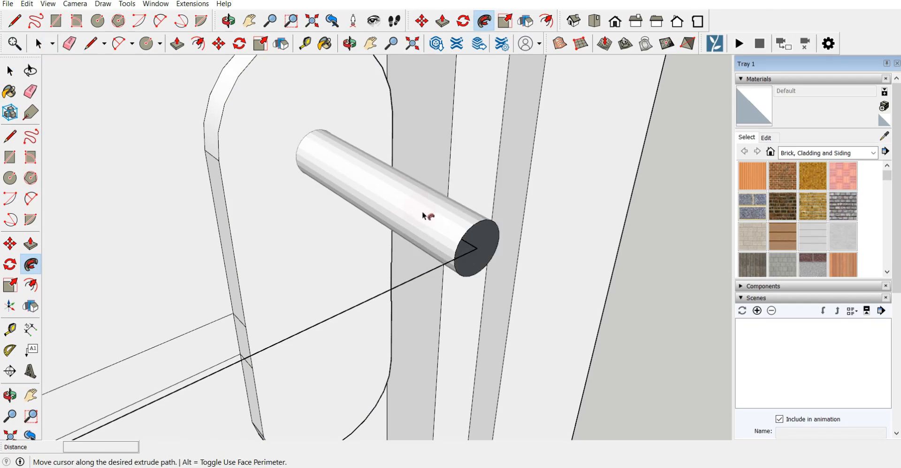
{"action": "scroll", "coordinate": [452, 259], "scroll_direction": "down", "scroll_amount": 5}
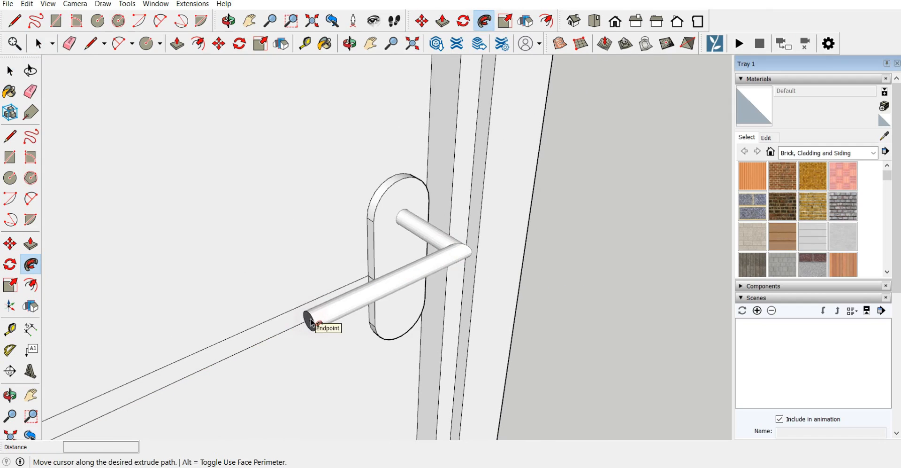
{"action": "left_click", "coordinate": [313, 323]}
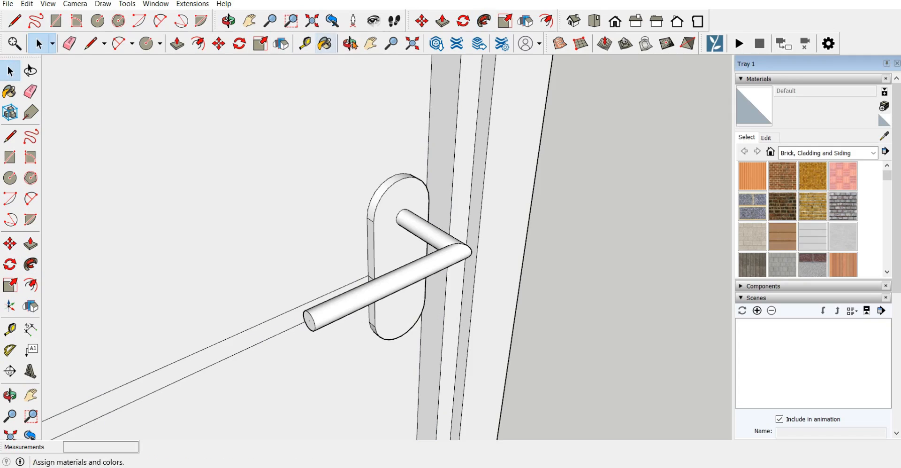
Draw a keyhole circle of about 6 mm radius on the handle plate below the lever
{"action": "left_click", "coordinate": [347, 43]}
{"action": "left_click_drag", "start_coordinate": [563, 178], "coordinate": [398, 178]}
{"action": "scroll", "coordinate": [368, 141], "scroll_direction": "down", "scroll_amount": 6}
{"action": "scroll", "coordinate": [398, 179], "scroll_direction": "up", "scroll_amount": 6}
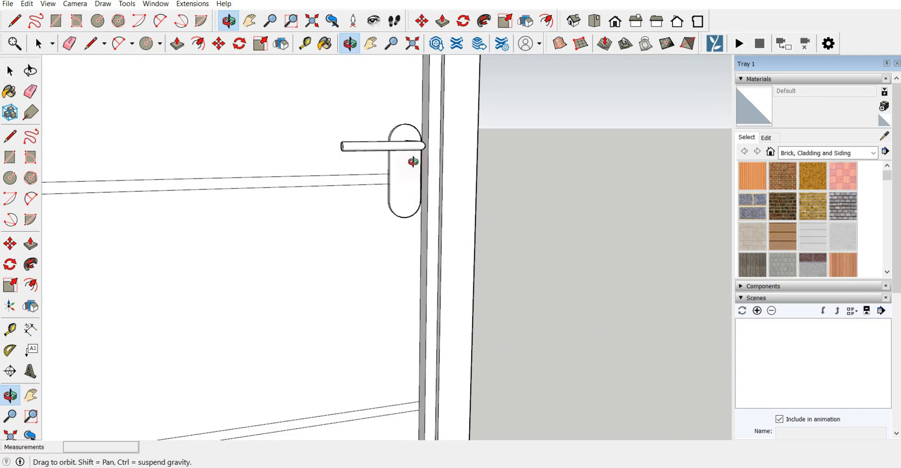
{"action": "left_click", "coordinate": [11, 70]}
{"action": "scroll", "coordinate": [415, 135], "scroll_direction": "up", "scroll_amount": 2}
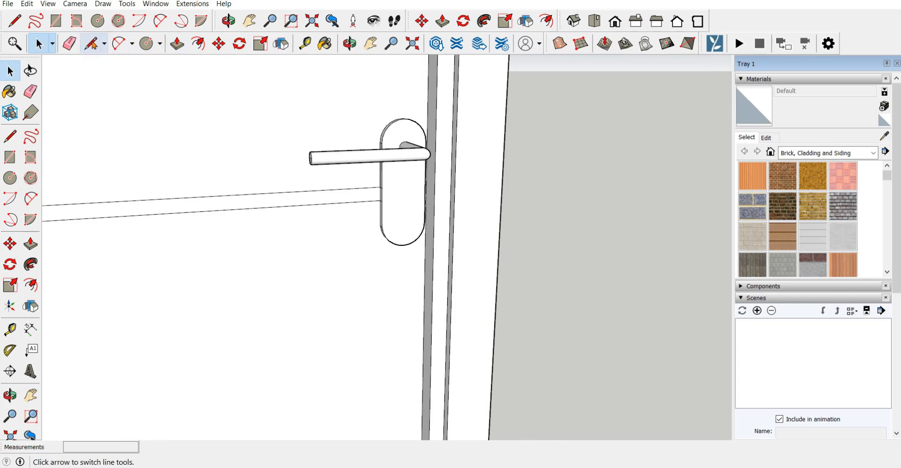
{"action": "left_click", "coordinate": [147, 45]}
{"action": "scroll", "coordinate": [405, 190], "scroll_direction": "up", "scroll_amount": 2}
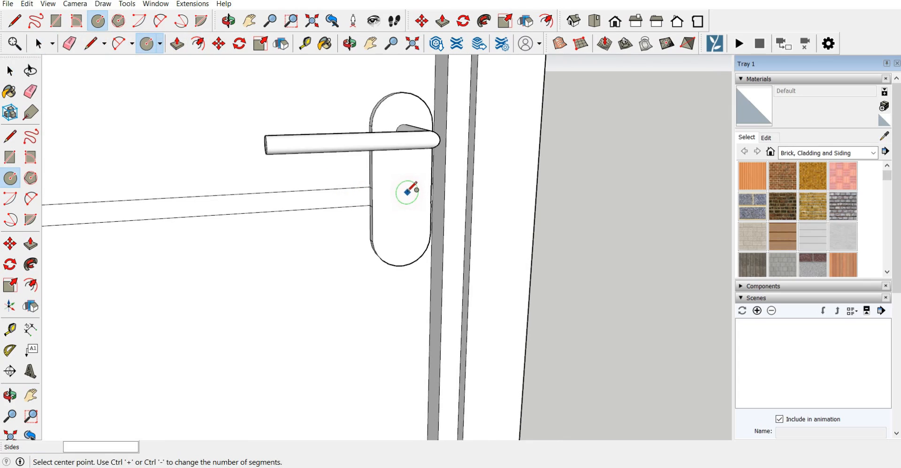
{"action": "scroll", "coordinate": [407, 191], "scroll_direction": "up", "scroll_amount": 2}
{"action": "left_click", "coordinate": [407, 193]}
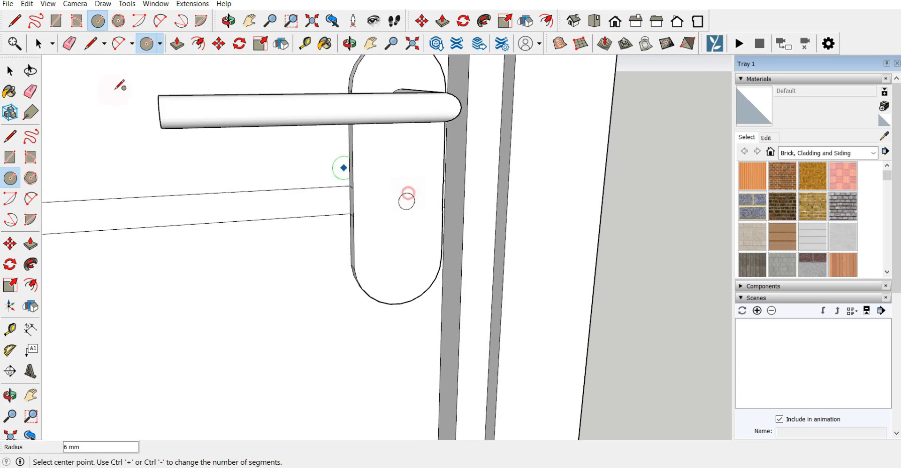
Draw two parallel vertical lines, about 16 mm long, down from the keyhole circle
{"action": "left_click", "coordinate": [91, 44]}
{"action": "scroll", "coordinate": [402, 208], "scroll_direction": "up", "scroll_amount": 2}
{"action": "left_click", "coordinate": [403, 207]}
{"action": "left_click", "coordinate": [403, 233]}
{"action": "scroll", "coordinate": [402, 217], "scroll_direction": "up", "scroll_amount": 1}
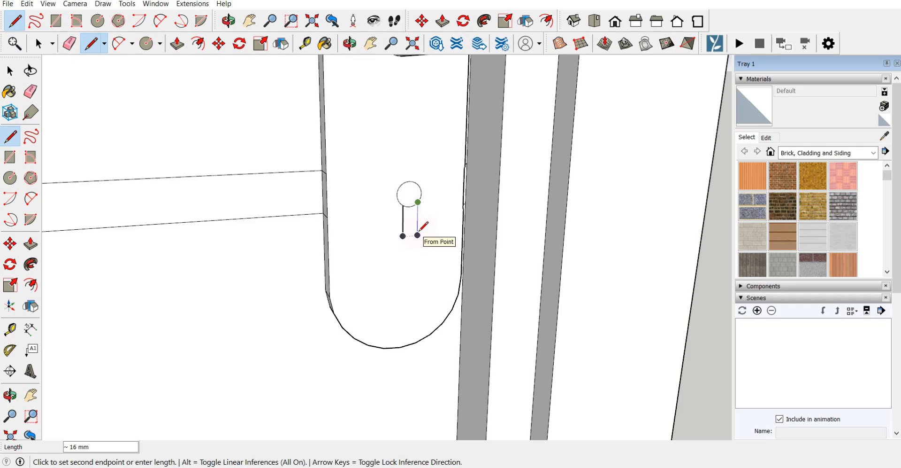
Join the lower ends of the two keyhole lines with a rounded arc
{"action": "left_click", "coordinate": [119, 43]}
{"action": "scroll", "coordinate": [371, 219], "scroll_direction": "up", "scroll_amount": 2}
{"action": "left_click", "coordinate": [368, 221]}
{"action": "left_click", "coordinate": [402, 220]}
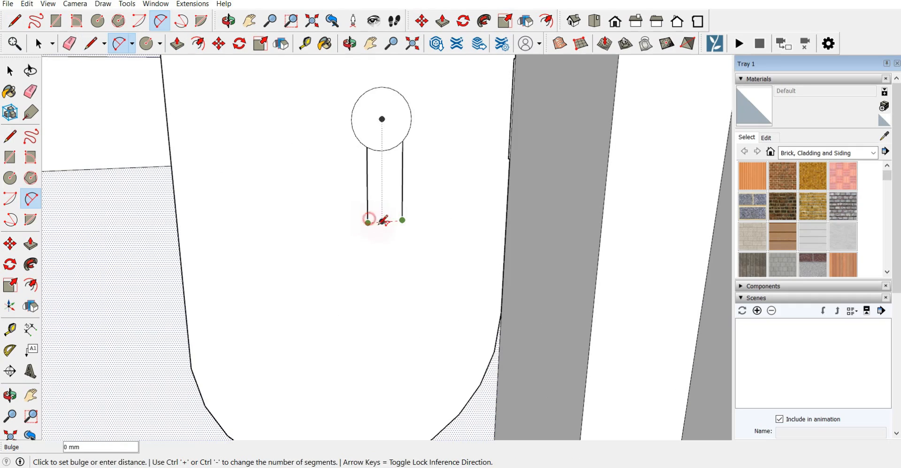
{"action": "left_click", "coordinate": [385, 236]}
{"action": "scroll", "coordinate": [439, 227], "scroll_direction": "down", "scroll_amount": 2}
{"action": "scroll", "coordinate": [422, 202], "scroll_direction": "up", "scroll_amount": 1}
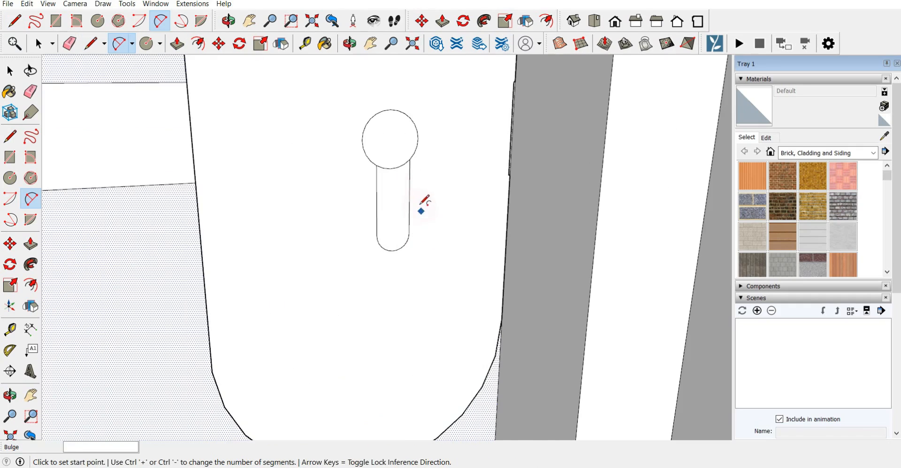
Erase the edges separating the keyhole circle from the slot to merge them into one outline
{"action": "left_click", "coordinate": [69, 44]}
{"action": "scroll", "coordinate": [433, 220], "scroll_direction": "up", "scroll_amount": 5}
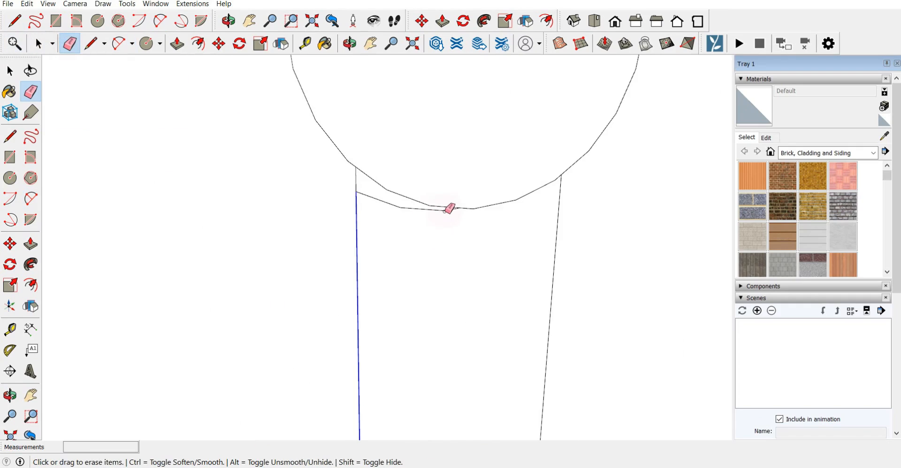
{"action": "left_click", "coordinate": [446, 206]}
{"action": "scroll", "coordinate": [505, 178], "scroll_direction": "down", "scroll_amount": 3}
{"action": "scroll", "coordinate": [420, 182], "scroll_direction": "up", "scroll_amount": 3}
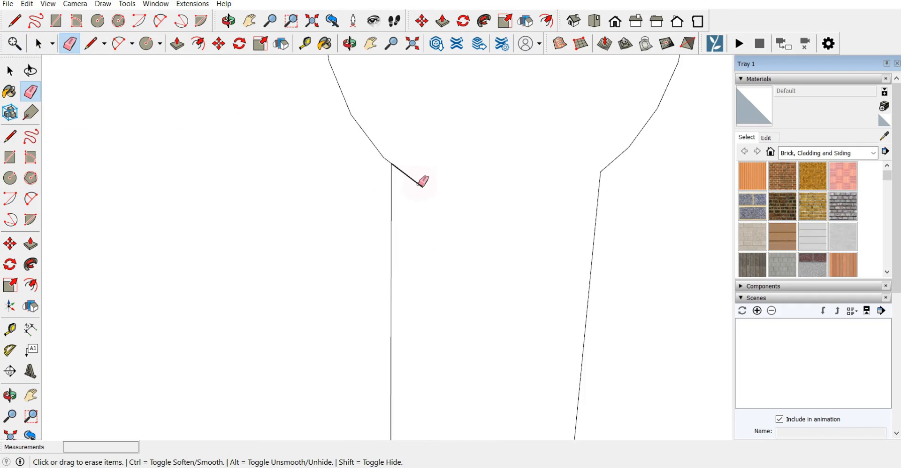
Extrude the keyhole face outward 3 mm with Push/Pull
{"action": "left_click", "coordinate": [350, 44]}
{"action": "scroll", "coordinate": [472, 190], "scroll_direction": "down", "scroll_amount": 3}
{"action": "left_click_drag", "start_coordinate": [472, 189], "coordinate": [526, 207]}
{"action": "scroll", "coordinate": [399, 159], "scroll_direction": "down", "scroll_amount": 3}
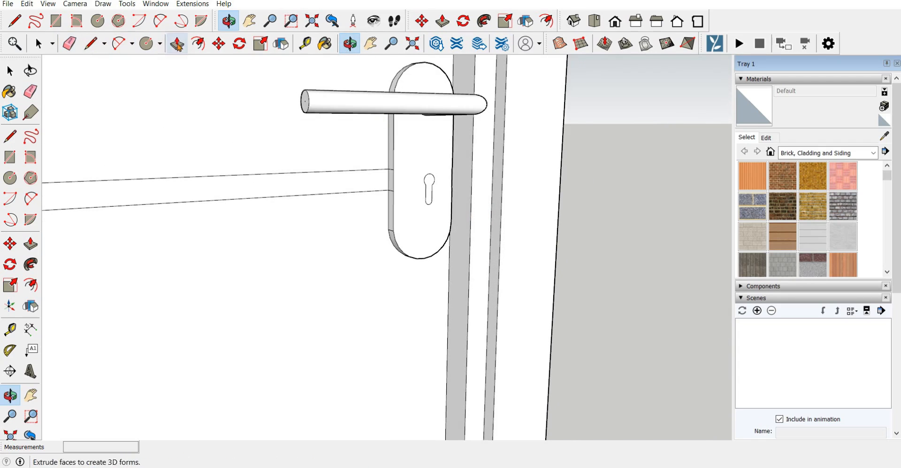
{"action": "left_click", "coordinate": [177, 44]}
{"action": "scroll", "coordinate": [422, 189], "scroll_direction": "up", "scroll_amount": 3}
{"action": "type", "text": "3"}
{"action": "key", "text": "Return"}
Draw a narrow vertical rectangle about 1 mm wide in the keyhole's round part as the key slit
{"action": "scroll", "coordinate": [431, 167], "scroll_direction": "up", "scroll_amount": 5}
{"action": "scroll", "coordinate": [378, 149], "scroll_direction": "down", "scroll_amount": 2}
{"action": "key", "text": "l"}
{"action": "scroll", "coordinate": [380, 141], "scroll_direction": "up", "scroll_amount": 2}
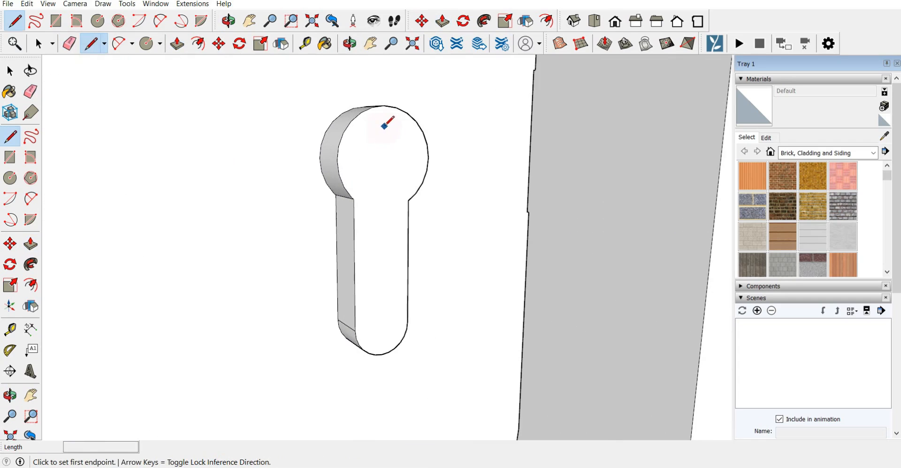
{"action": "left_click", "coordinate": [384, 126]}
{"action": "left_click", "coordinate": [385, 183]}
{"action": "scroll", "coordinate": [392, 184], "scroll_direction": "up", "scroll_amount": 4}
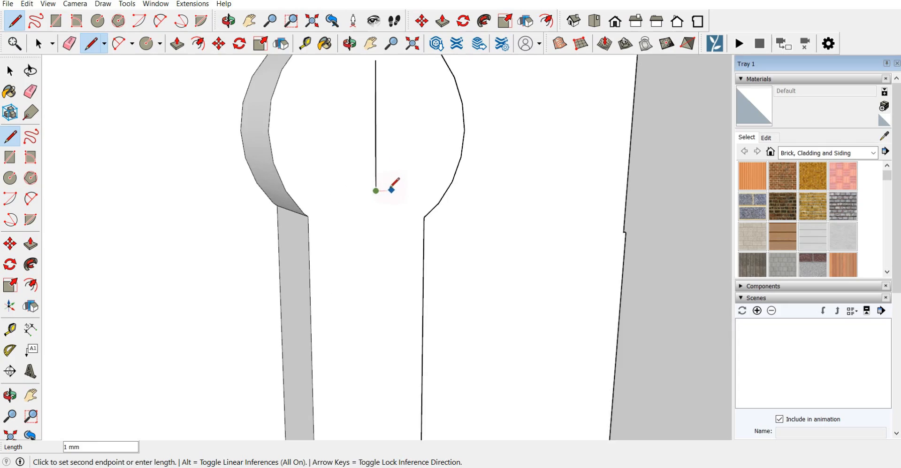
{"action": "left_click", "coordinate": [393, 189]}
{"action": "scroll", "coordinate": [387, 103], "scroll_direction": "down", "scroll_amount": 2}
{"action": "left_click", "coordinate": [390, 70]}
{"action": "left_click", "coordinate": [380, 71]}
Push the key slit face 1 mm into the keyhole cylinder with Push/Pull
{"action": "key", "text": "p"}
{"action": "scroll", "coordinate": [379, 137], "scroll_direction": "up", "scroll_amount": 3}
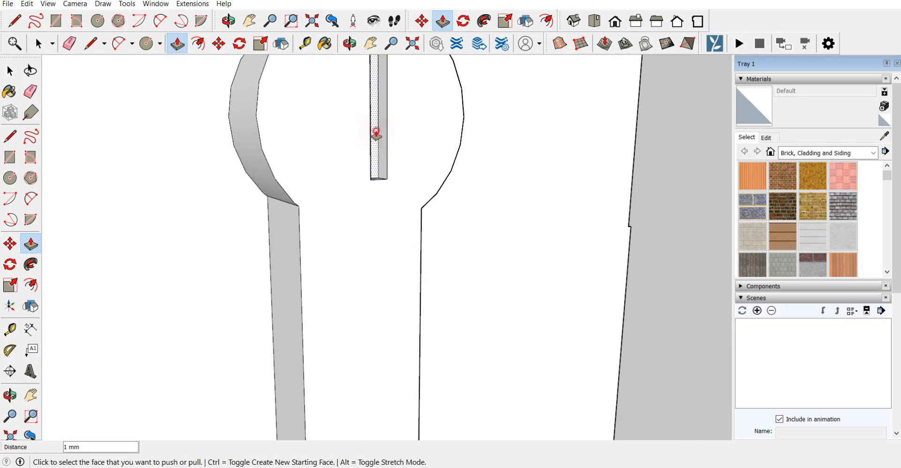
{"action": "scroll", "coordinate": [358, 147], "scroll_direction": "down", "scroll_amount": 6}
Examine the whole door with its handle, frame and panel bands from the front
{"action": "left_click", "coordinate": [346, 44]}
{"action": "left_click_drag", "start_coordinate": [437, 263], "coordinate": [310, 215]}
{"action": "scroll", "coordinate": [447, 230], "scroll_direction": "down", "scroll_amount": 9}
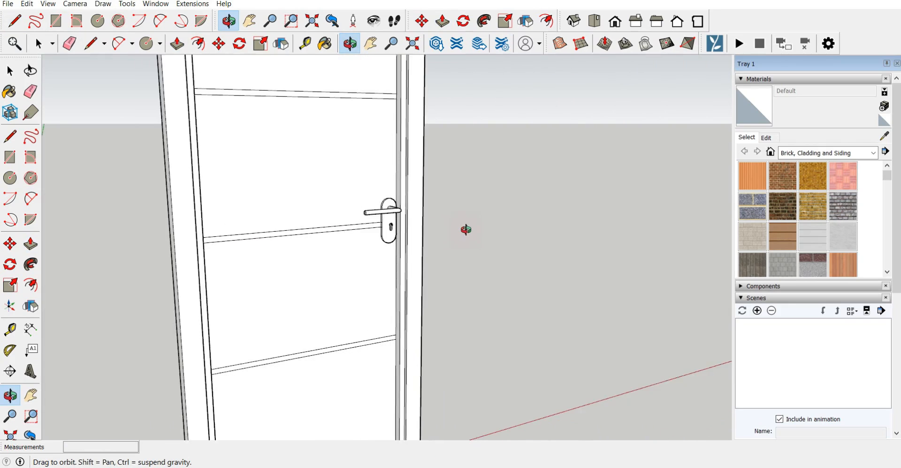
{"action": "left_click_drag", "start_coordinate": [507, 328], "coordinate": [481, 307]}
{"action": "scroll", "coordinate": [421, 344], "scroll_direction": "down", "scroll_amount": 3}
{"action": "mouse_move", "coordinate": [421, 338]}
{"action": "left_mouse_down"}
{"action": "mouse_move", "coordinate": [460, 324]}
{"action": "mouse_move", "coordinate": [475, 335]}
{"action": "mouse_move", "coordinate": [427, 321]}
{"action": "mouse_move", "coordinate": [421, 328]}
{"action": "left_mouse_up"}
{"action": "scroll", "coordinate": [475, 334], "scroll_direction": "up", "scroll_amount": 3}
{"action": "scroll", "coordinate": [824, 157], "scroll_direction": "up", "scroll_amount": 1}
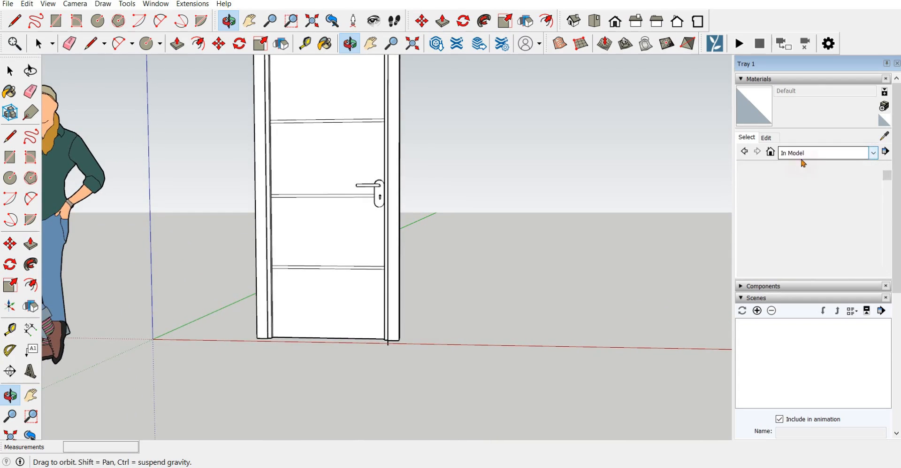
Choose the Wood Veneer 01 material from the Wood collection
{"action": "scroll", "coordinate": [846, 153], "scroll_direction": "down", "scroll_amount": 3}
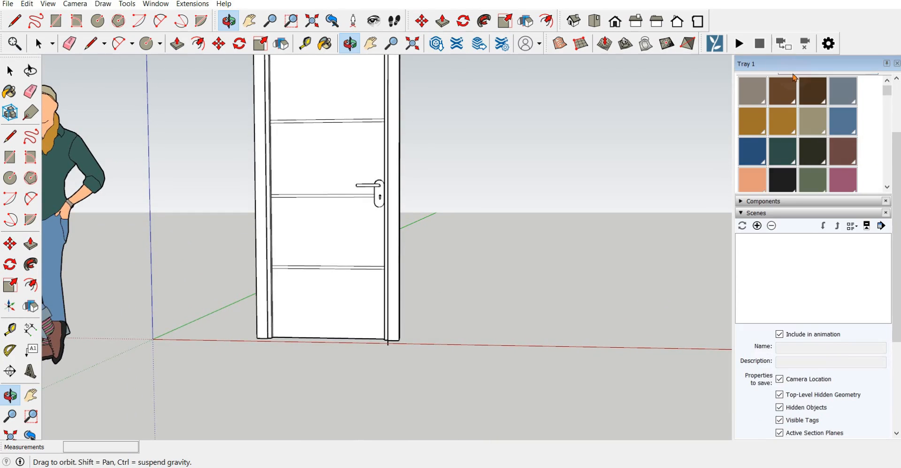
{"action": "mouse_move", "coordinate": [890, 89]}
{"action": "left_mouse_down"}
{"action": "mouse_move", "coordinate": [881, 123]}
{"action": "mouse_move", "coordinate": [887, 81]}
{"action": "left_mouse_up"}
{"action": "scroll", "coordinate": [898, 159], "scroll_direction": "up", "scroll_amount": 3}
{"action": "left_click", "coordinate": [873, 152]}
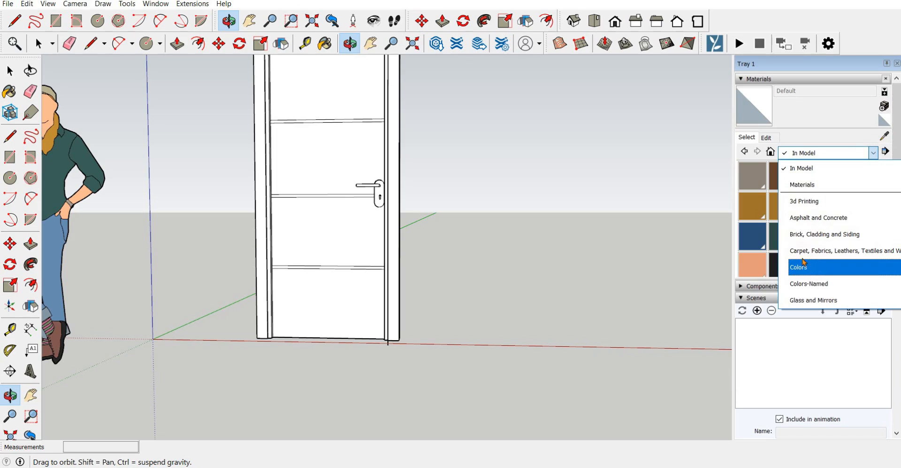
{"action": "scroll", "coordinate": [808, 263], "scroll_direction": "down", "scroll_amount": 5}
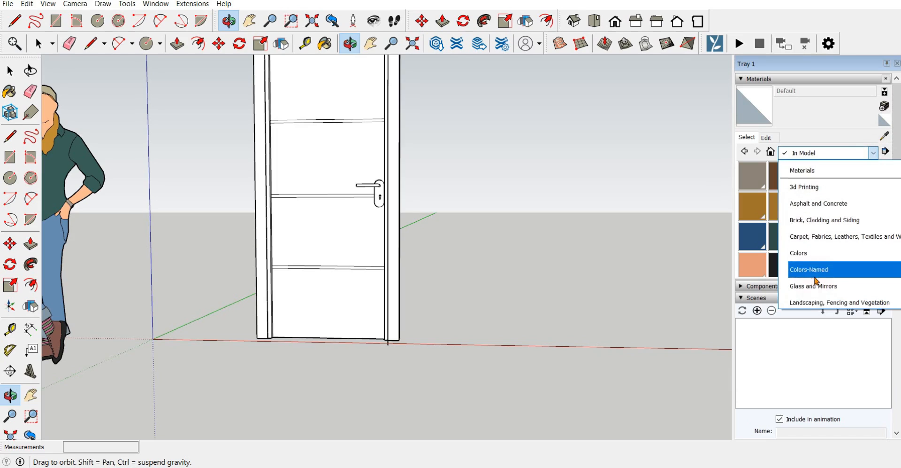
{"action": "left_click", "coordinate": [808, 298]}
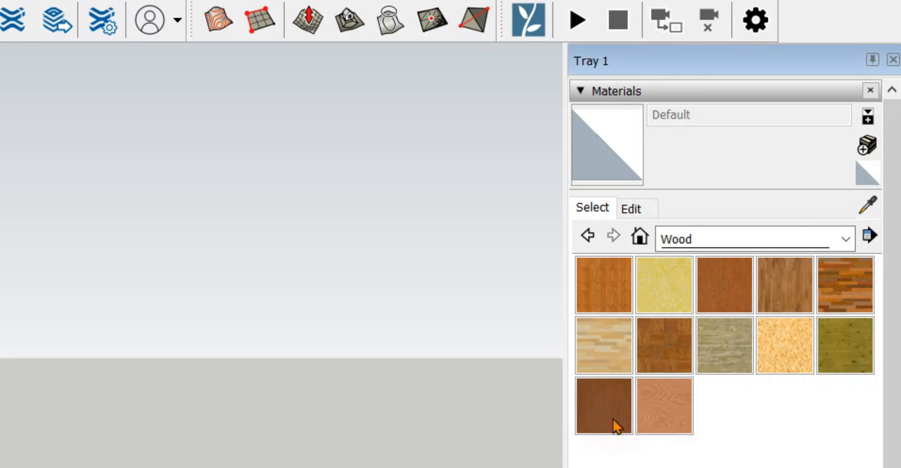
{"action": "left_click", "coordinate": [598, 415]}
Paint the large door panels and the front faces of the frame with Wood Veneer 01
{"action": "scroll", "coordinate": [319, 160], "scroll_direction": "up", "scroll_amount": 3}
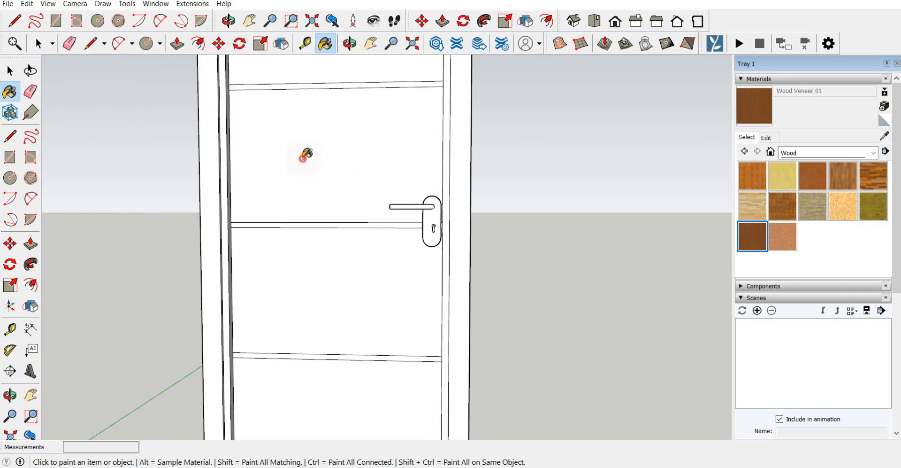
{"action": "left_click", "coordinate": [306, 154]}
{"action": "scroll", "coordinate": [332, 171], "scroll_direction": "down", "scroll_amount": 3}
{"action": "left_click", "coordinate": [372, 115]}
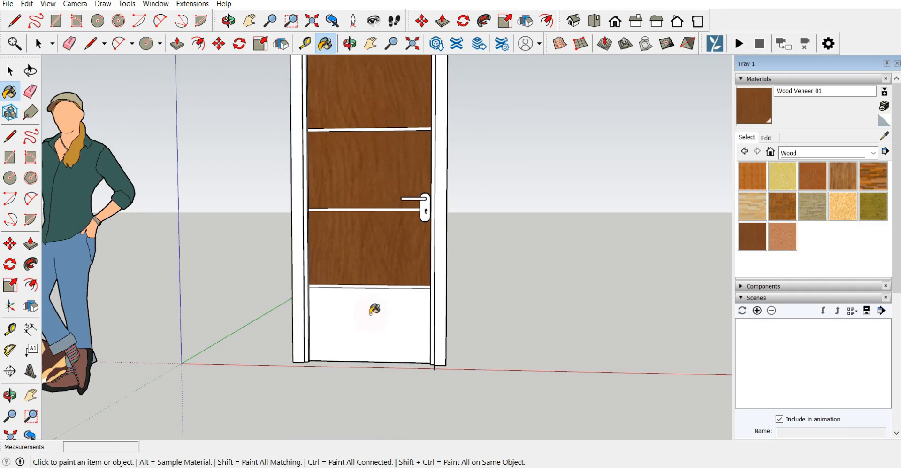
{"action": "left_click", "coordinate": [373, 364]}
{"action": "scroll", "coordinate": [443, 275], "scroll_direction": "up", "scroll_amount": 2}
{"action": "left_click", "coordinate": [441, 281]}
Paint the inner step faces of the frame on the side opposite the handle with Wood Veneer 01
{"action": "scroll", "coordinate": [308, 259], "scroll_direction": "up", "scroll_amount": 4}
{"action": "middle_click_drag", "start_coordinate": [506, 250], "coordinate": [383, 248]}
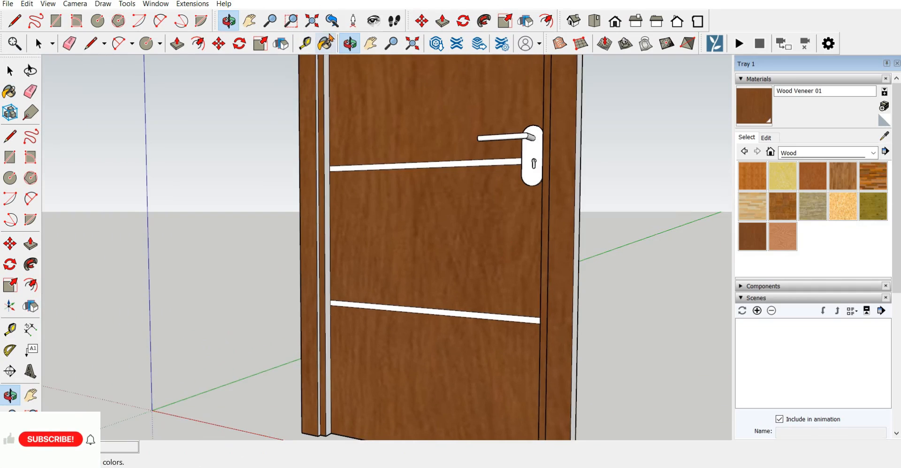
{"action": "left_click", "coordinate": [325, 43]}
{"action": "scroll", "coordinate": [325, 143], "scroll_direction": "up", "scroll_amount": 3}
{"action": "left_click", "coordinate": [327, 133]}
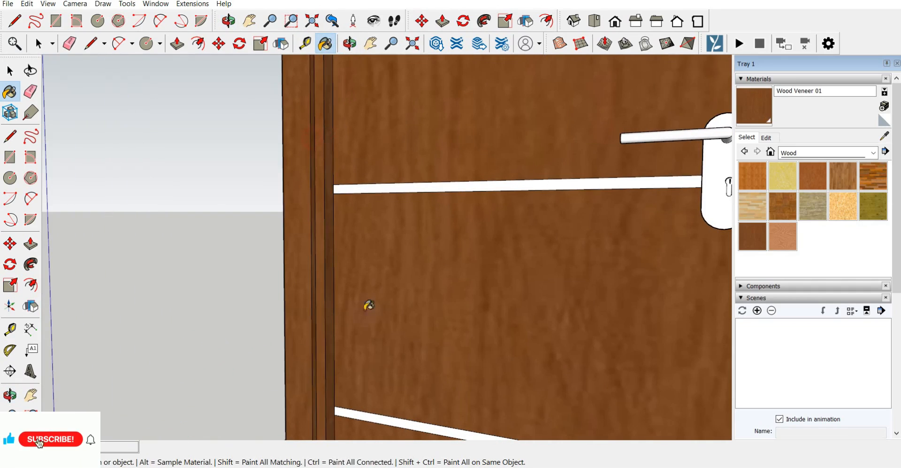
Paint the inner step faces of the frame on the handle side with Wood Veneer 01
{"action": "scroll", "coordinate": [369, 305], "scroll_direction": "down", "scroll_amount": 5}
{"action": "scroll", "coordinate": [386, 330], "scroll_direction": "up", "scroll_amount": 4}
{"action": "scroll", "coordinate": [397, 326], "scroll_direction": "down", "scroll_amount": 4}
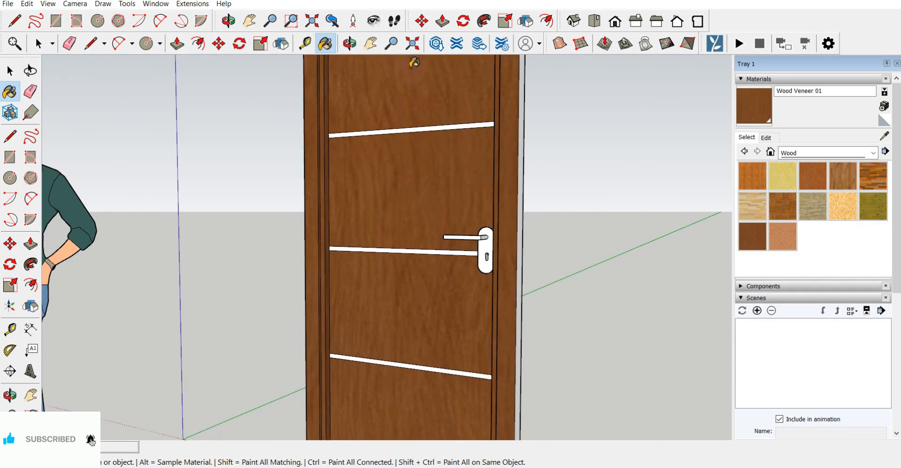
{"action": "left_click", "coordinate": [349, 44]}
{"action": "mouse_move", "coordinate": [308, 238]}
{"action": "left_mouse_down"}
{"action": "mouse_move", "coordinate": [413, 258]}
{"action": "mouse_move", "coordinate": [399, 182]}
{"action": "left_mouse_up"}
{"action": "left_click", "coordinate": [325, 43]}
{"action": "scroll", "coordinate": [430, 175], "scroll_direction": "up", "scroll_amount": 4}
{"action": "left_click", "coordinate": [430, 175]}
{"action": "left_click", "coordinate": [452, 185]}
{"action": "scroll", "coordinate": [476, 383], "scroll_direction": "down", "scroll_amount": 5}
Paint the undersides of the frame's upper steps and their small corner faces with Wood Veneer 01
{"action": "left_click", "coordinate": [350, 43]}
{"action": "key", "text": "b"}
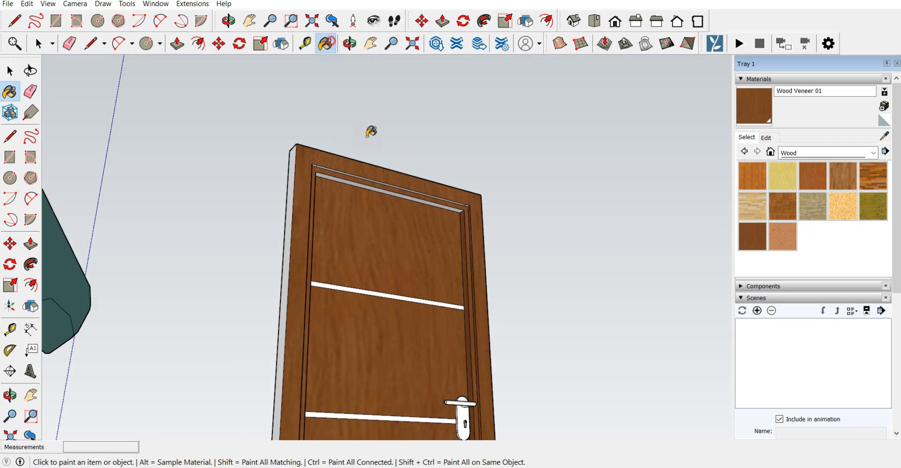
{"action": "scroll", "coordinate": [403, 178], "scroll_direction": "up", "scroll_amount": 4}
{"action": "left_click", "coordinate": [403, 164]}
{"action": "scroll", "coordinate": [487, 173], "scroll_direction": "down", "scroll_amount": 1}
{"action": "scroll", "coordinate": [486, 173], "scroll_direction": "down", "scroll_amount": 3}
{"action": "scroll", "coordinate": [319, 133], "scroll_direction": "up", "scroll_amount": 3}
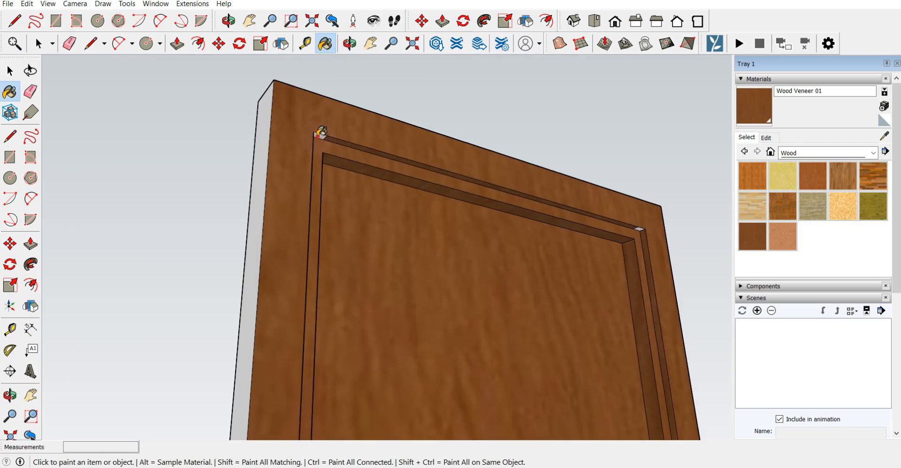
{"action": "left_click", "coordinate": [319, 133]}
{"action": "scroll", "coordinate": [263, 141], "scroll_direction": "down", "scroll_amount": 3}
Paint the frame's top face and its outer side face on the handle side with Wood Veneer 01
{"action": "left_click", "coordinate": [350, 43]}
{"action": "left_click_drag", "start_coordinate": [413, 207], "coordinate": [378, 298]}
{"action": "scroll", "coordinate": [378, 298], "scroll_direction": "up", "scroll_amount": 3}
{"action": "left_click_drag", "start_coordinate": [578, 151], "coordinate": [542, 216]}
{"action": "middle_click_drag", "start_coordinate": [541, 215], "coordinate": [474, 263]}
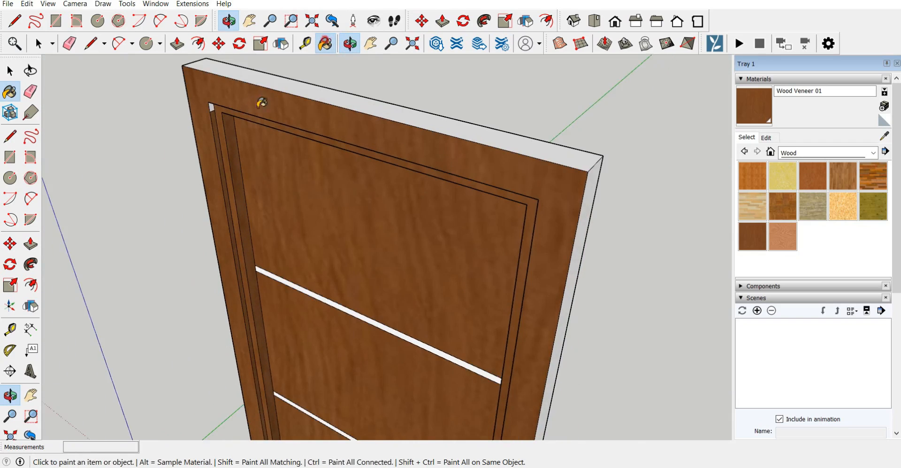
{"action": "scroll", "coordinate": [258, 105], "scroll_direction": "up", "scroll_amount": 3}
{"action": "left_click", "coordinate": [337, 77]}
{"action": "scroll", "coordinate": [375, 90], "scroll_direction": "down", "scroll_amount": 4}
{"action": "scroll", "coordinate": [437, 101], "scroll_direction": "up", "scroll_amount": 2}
{"action": "left_click", "coordinate": [543, 141]}
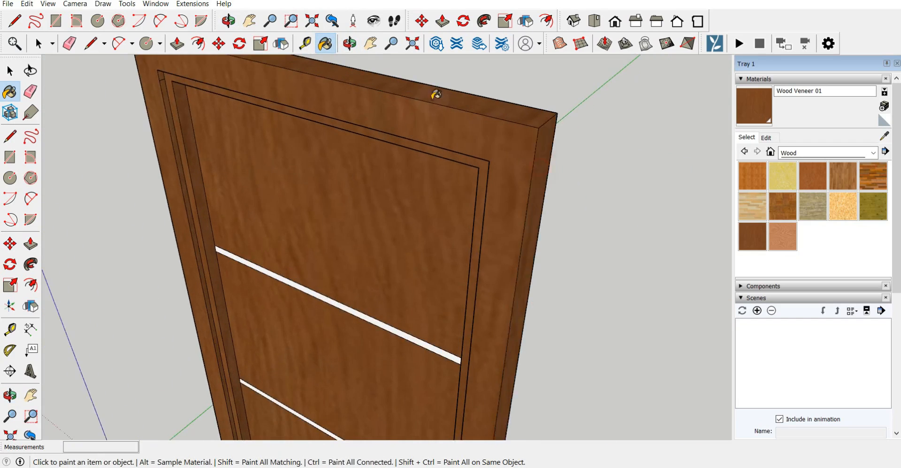
Choose the Metal Corrugated Shiny material from the Metal collection
{"action": "scroll", "coordinate": [505, 113], "scroll_direction": "down", "scroll_amount": 4}
{"action": "middle_click_drag", "start_coordinate": [506, 134], "coordinate": [516, 122]}
{"action": "middle_click_drag", "start_coordinate": [437, 324], "coordinate": [493, 258]}
{"action": "left_click_drag", "start_coordinate": [492, 258], "coordinate": [609, 257]}
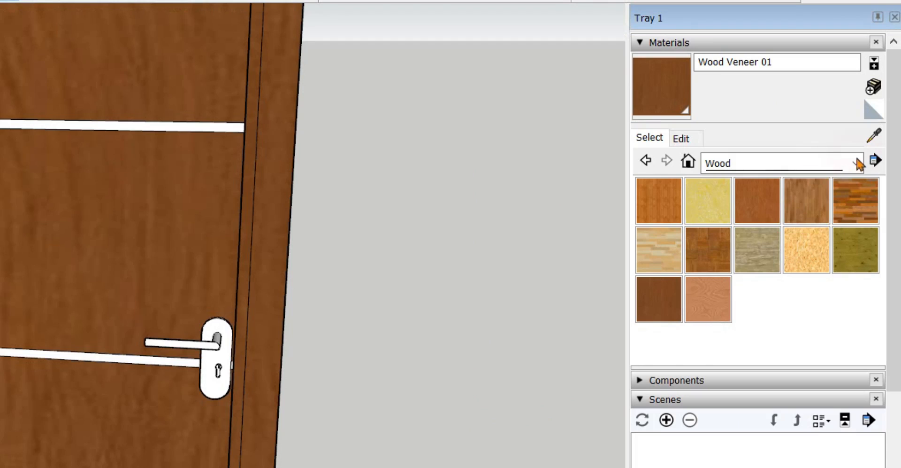
{"action": "left_click", "coordinate": [873, 153]}
{"action": "scroll", "coordinate": [767, 238], "scroll_direction": "up", "scroll_amount": 2}
{"action": "left_click", "coordinate": [741, 351]}
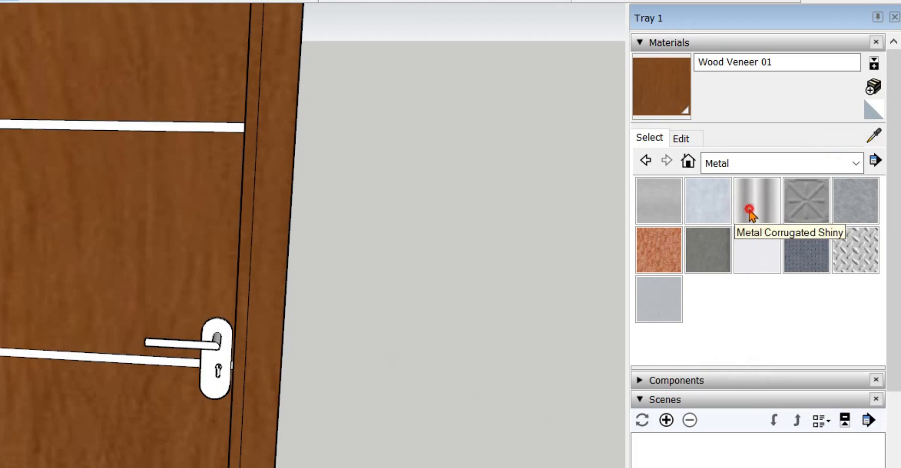
{"action": "left_click", "coordinate": [749, 211]}
Paint the lever handle, its plate and the keyhole with Metal Corrugated Shiny
{"action": "scroll", "coordinate": [206, 338], "scroll_direction": "up", "scroll_amount": 6}
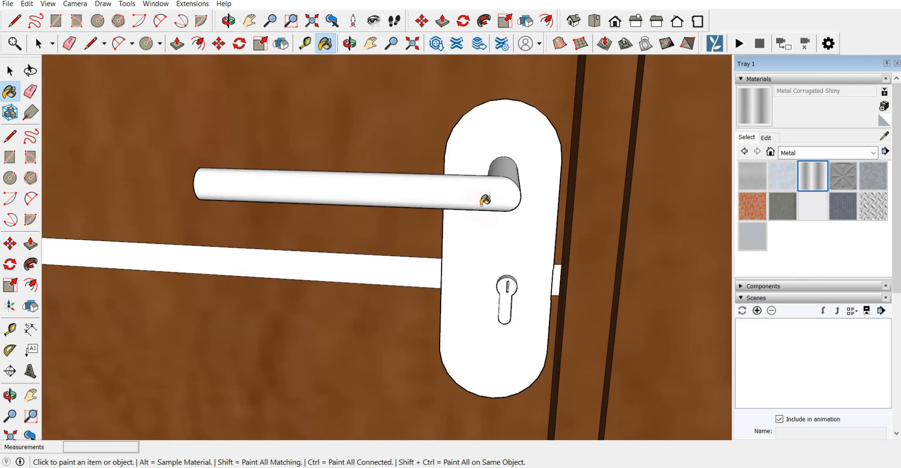
{"action": "left_click", "coordinate": [510, 180]}
{"action": "left_click", "coordinate": [502, 147]}
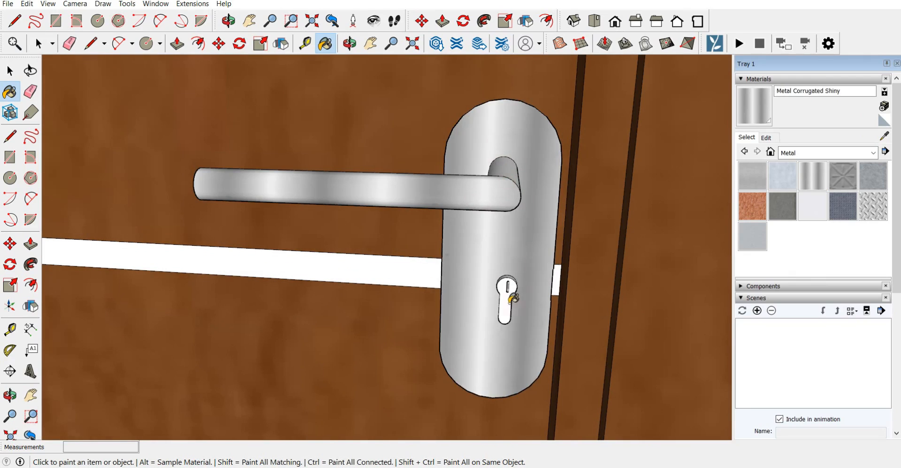
{"action": "scroll", "coordinate": [514, 297], "scroll_direction": "up", "scroll_amount": 2}
{"action": "left_click", "coordinate": [507, 289]}
{"action": "scroll", "coordinate": [510, 277], "scroll_direction": "up", "scroll_amount": 1}
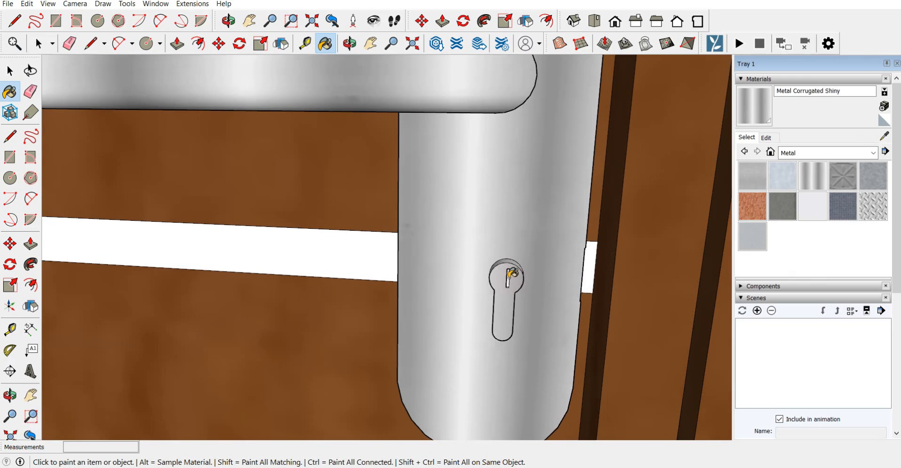
Paint the middle band, including the short piece beyond the handle plate, with Steel Brushed Stainless
{"action": "scroll", "coordinate": [515, 274], "scroll_direction": "down", "scroll_amount": 3}
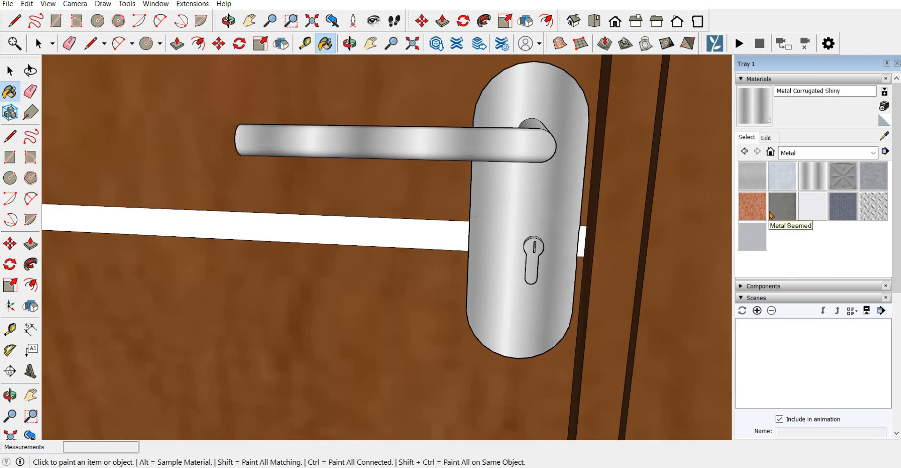
{"action": "left_click", "coordinate": [753, 236]}
{"action": "scroll", "coordinate": [405, 214], "scroll_direction": "up", "scroll_amount": 2}
{"action": "left_click", "coordinate": [411, 221]}
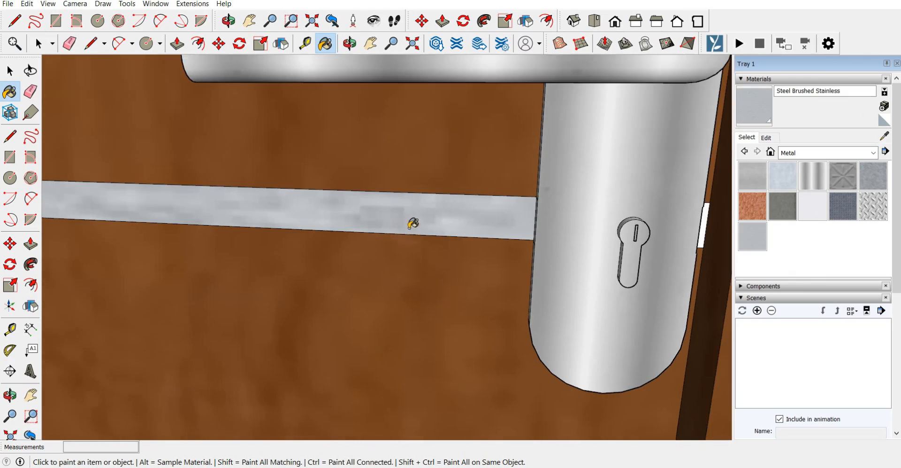
{"action": "scroll", "coordinate": [478, 305], "scroll_direction": "down", "scroll_amount": 2}
{"action": "scroll", "coordinate": [517, 300], "scroll_direction": "down", "scroll_amount": 2}
{"action": "scroll", "coordinate": [609, 271], "scroll_direction": "up", "scroll_amount": 4}
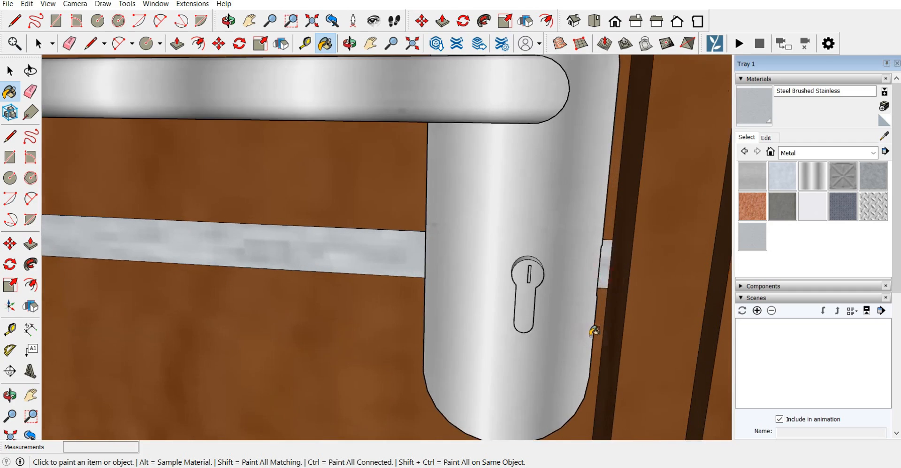
Paint the bands above and below the handle with Steel Brushed Stainless
{"action": "scroll", "coordinate": [594, 331], "scroll_direction": "down", "scroll_amount": 5}
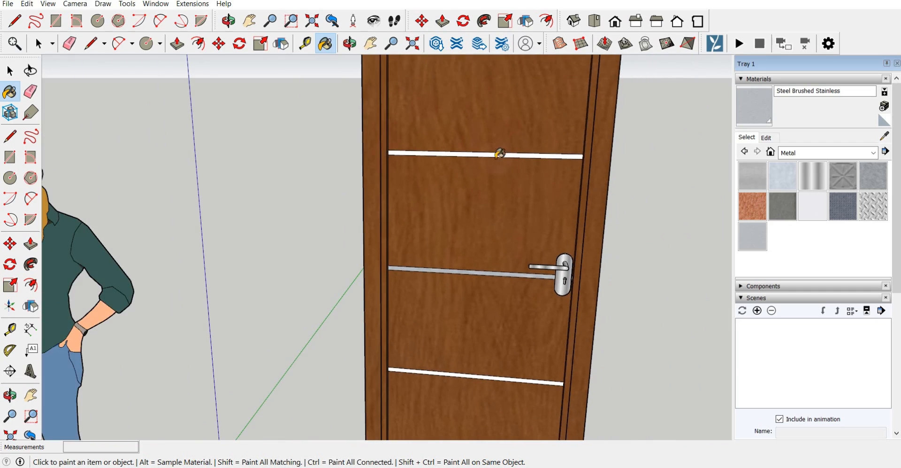
{"action": "scroll", "coordinate": [507, 163], "scroll_direction": "down", "scroll_amount": 2}
{"action": "scroll", "coordinate": [517, 308], "scroll_direction": "up", "scroll_amount": 5}
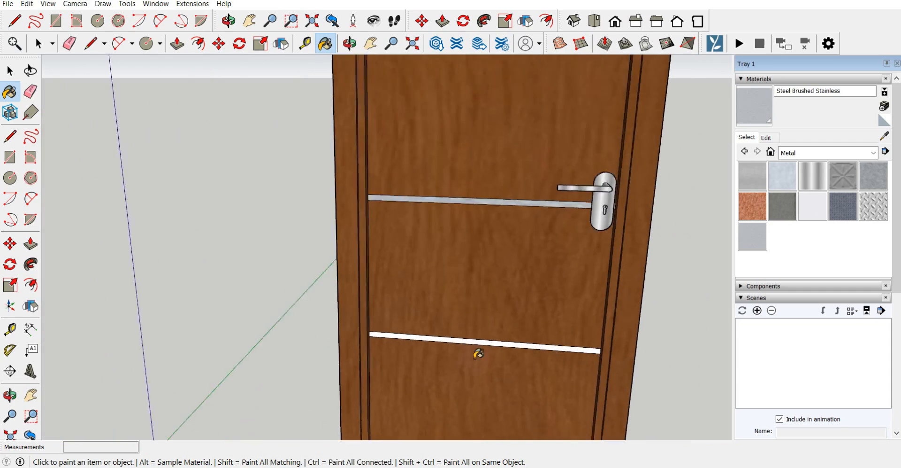
{"action": "left_click", "coordinate": [446, 330]}
{"action": "scroll", "coordinate": [521, 298], "scroll_direction": "down", "scroll_amount": 5}
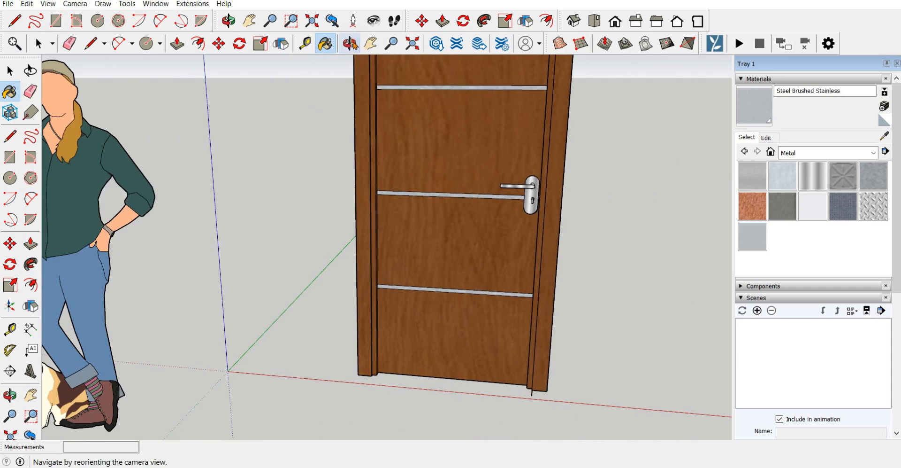
{"action": "left_click", "coordinate": [349, 43]}
{"action": "scroll", "coordinate": [425, 330], "scroll_direction": "down", "scroll_amount": 2}
{"action": "scroll", "coordinate": [424, 329], "scroll_direction": "down", "scroll_amount": 2}
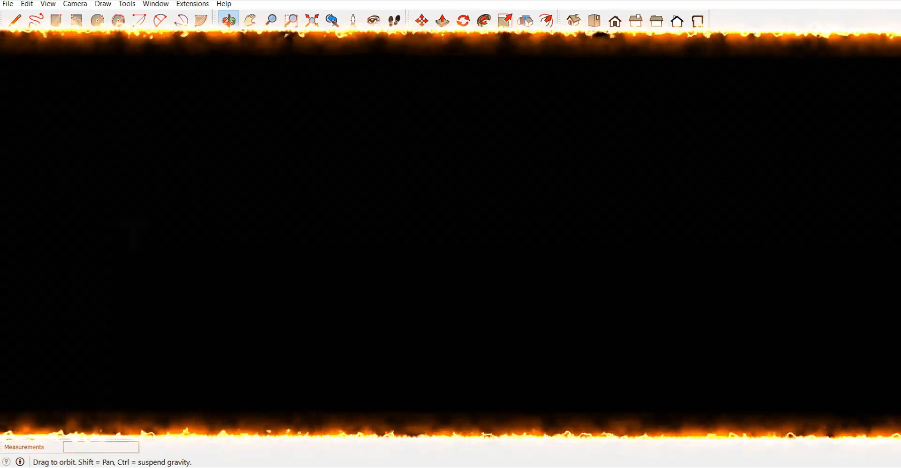